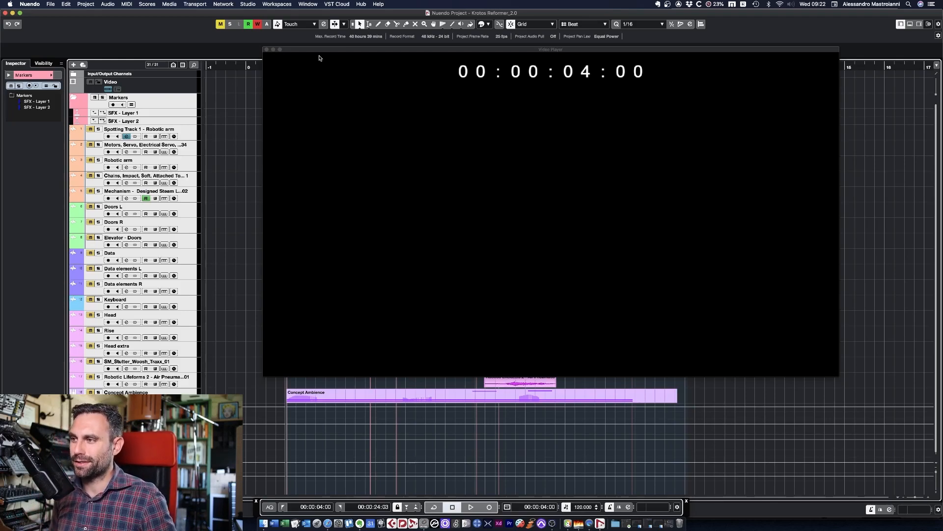
Play the video from 00:00:04:00, and shrink and move the Video Player window to uncover the upper tracks.
{"action": "key", "text": "space"}
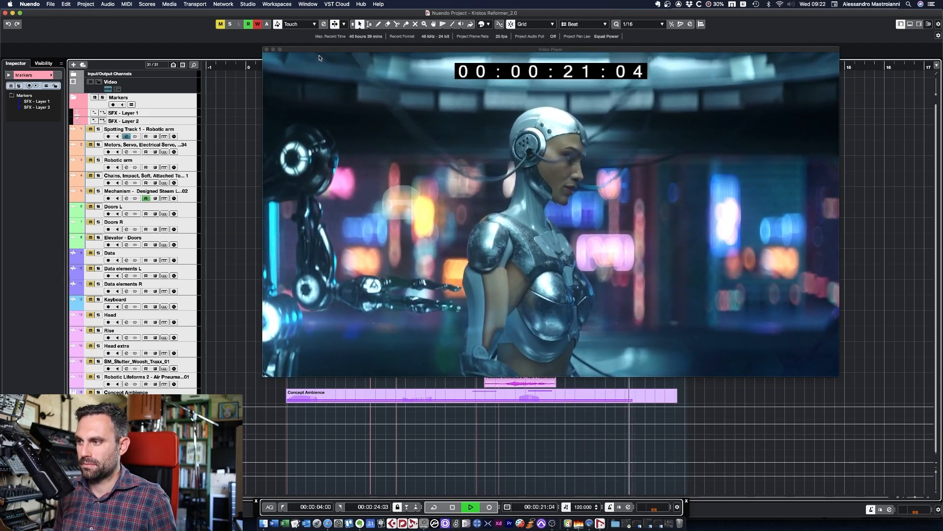
{"action": "key", "text": "space"}
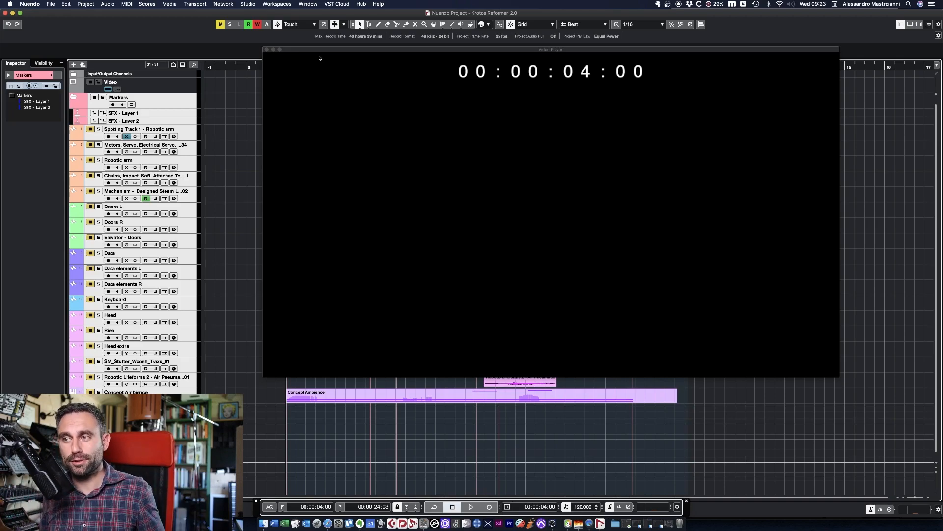
{"action": "left_click_drag", "start_coordinate": [316, 54], "coordinate": [351, 147]}
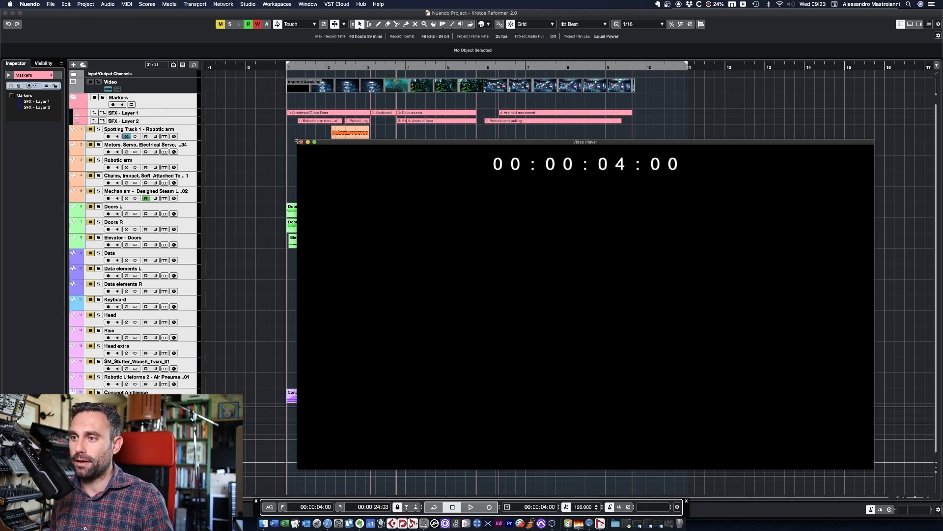
{"action": "left_click_drag", "start_coordinate": [296, 141], "coordinate": [472, 186]}
{"action": "left_click_drag", "start_coordinate": [560, 245], "coordinate": [606, 230]}
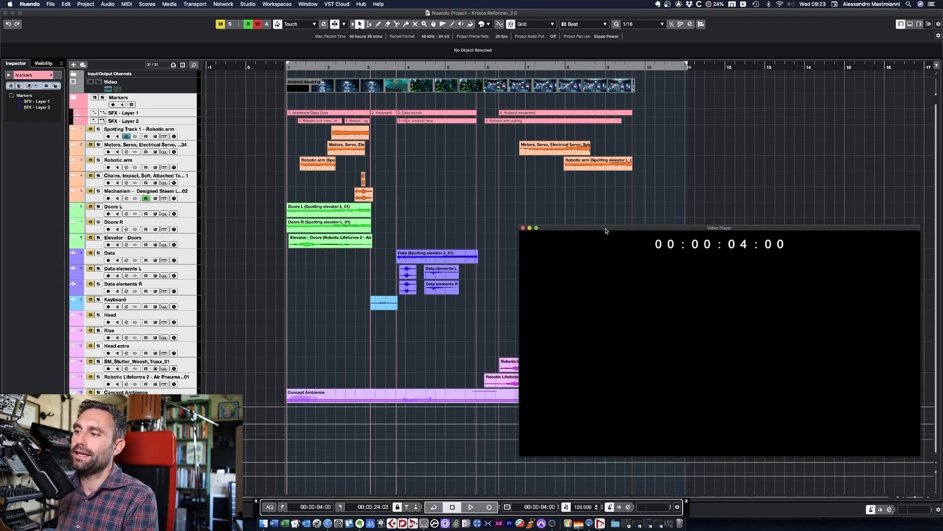
{"action": "left_click_drag", "start_coordinate": [573, 230], "coordinate": [557, 208]}
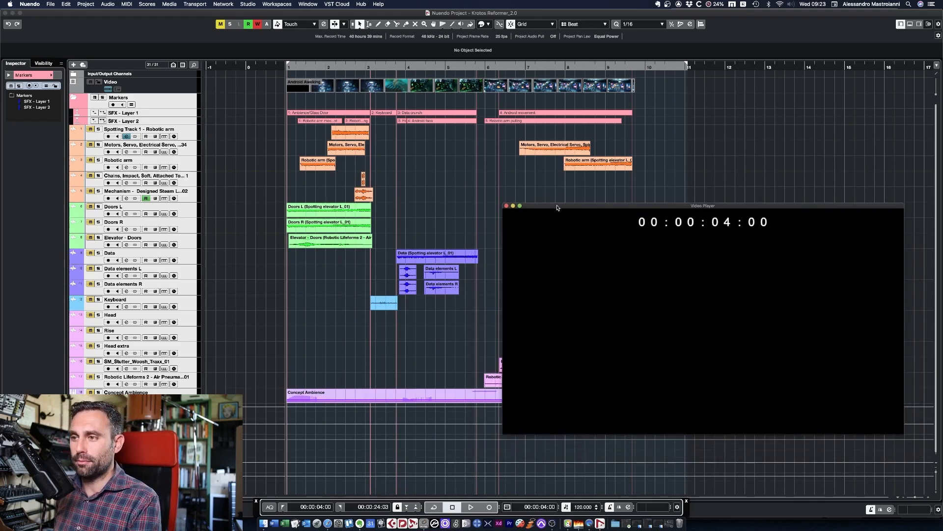
Move the playhead through the robotic arm scene to 00:00:09:12 and play the video from there.
{"action": "left_click_drag", "start_coordinate": [289, 67], "coordinate": [339, 65]}
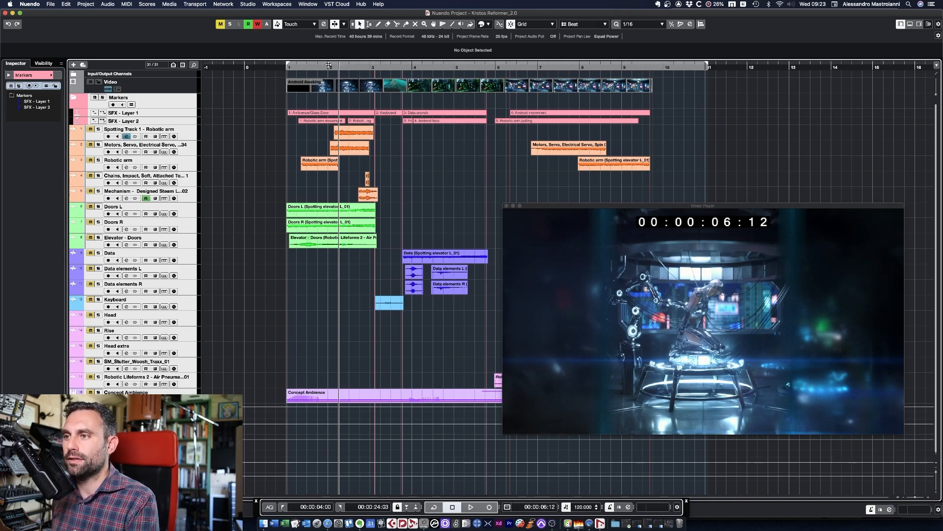
{"action": "left_click_drag", "start_coordinate": [340, 67], "coordinate": [402, 64]}
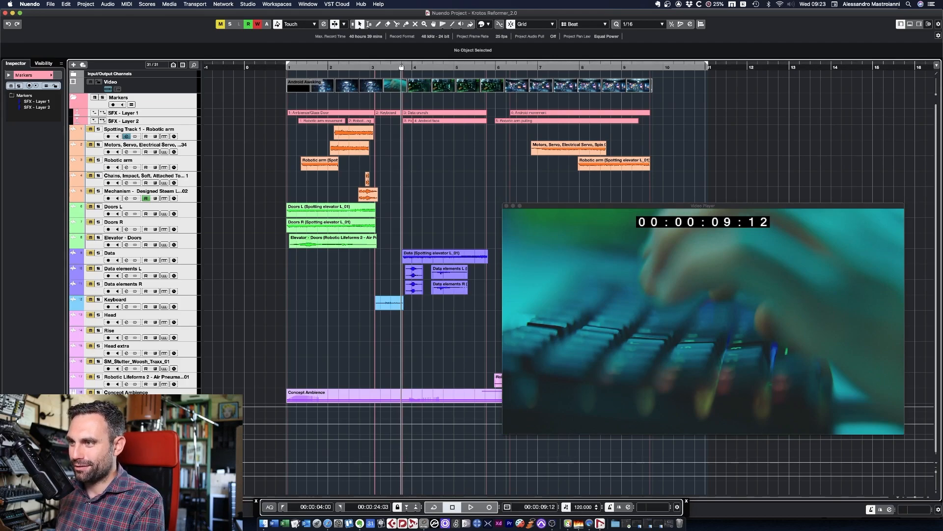
{"action": "left_click_drag", "start_coordinate": [402, 73], "coordinate": [407, 66]}
{"action": "key", "text": "space"}
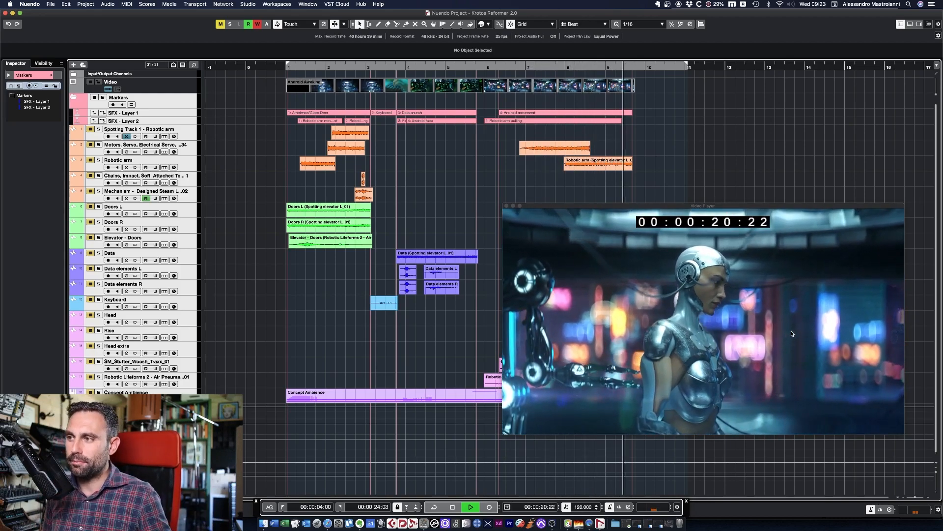
{"action": "key", "text": "space"}
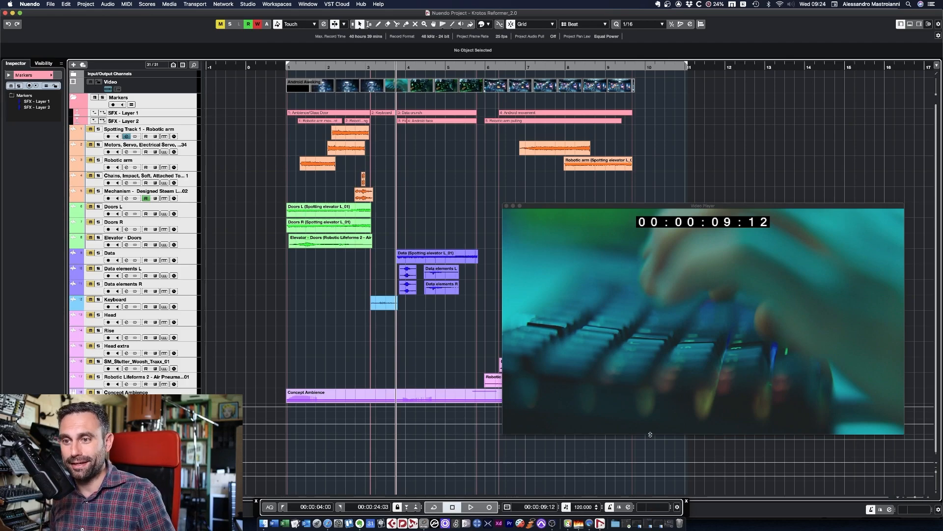
Open the channel settings of Spotting Track 1 - Robotic arm, move the window clear, and open the Reformer Pro insert.
{"action": "left_click", "coordinate": [185, 138]}
{"action": "left_click", "coordinate": [128, 137]}
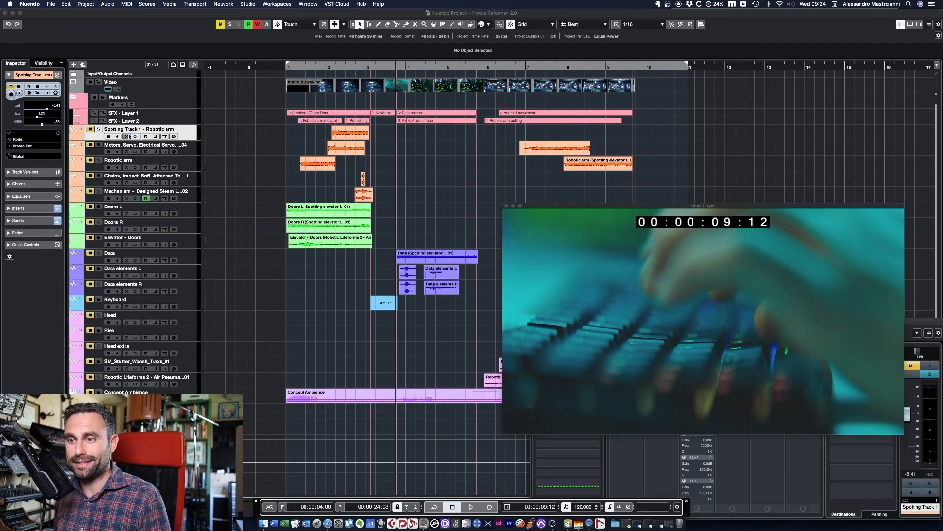
{"action": "left_click_drag", "start_coordinate": [913, 325], "coordinate": [565, 64]}
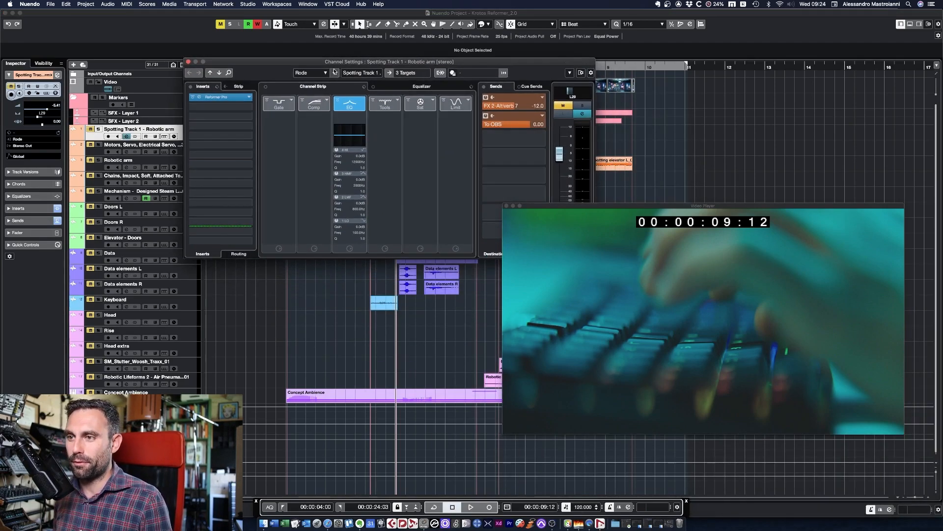
{"action": "left_click", "coordinate": [198, 97]}
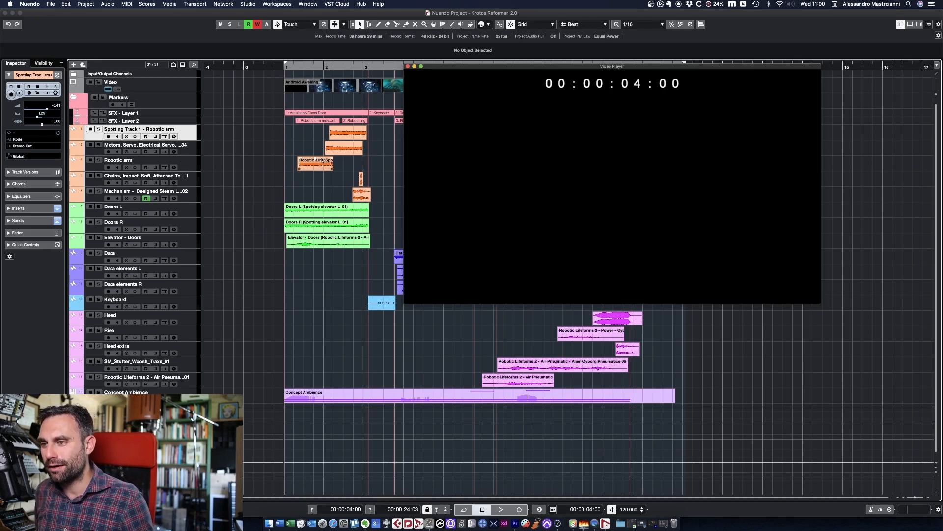
Move the Video Player clear of the upper clips and solo the first three tracks: Spotting Track 1, Motors Servo and Robotic arm.
{"action": "left_click_drag", "start_coordinate": [463, 66], "coordinate": [562, 207]}
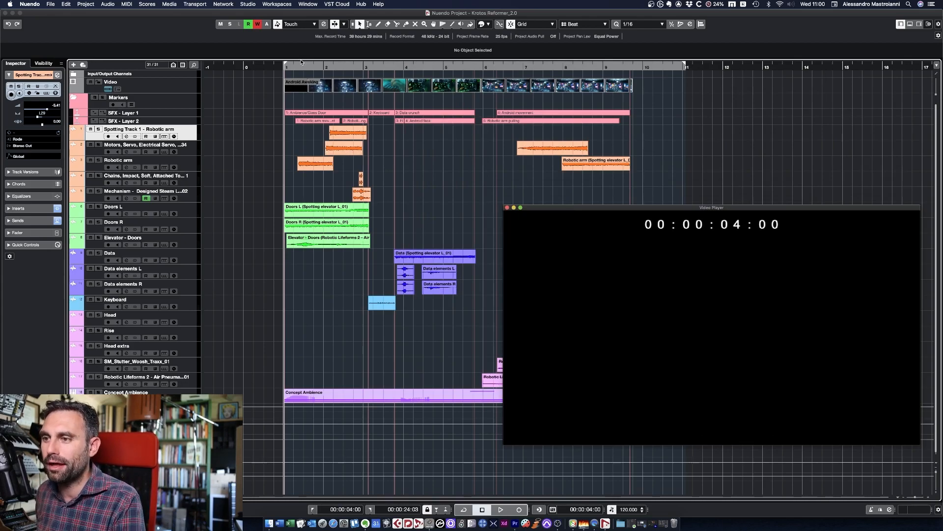
{"action": "left_click_drag", "start_coordinate": [293, 68], "coordinate": [348, 70]}
{"action": "left_click", "coordinate": [98, 129]}
{"action": "left_click", "coordinate": [98, 144]}
{"action": "left_click", "coordinate": [98, 160]}
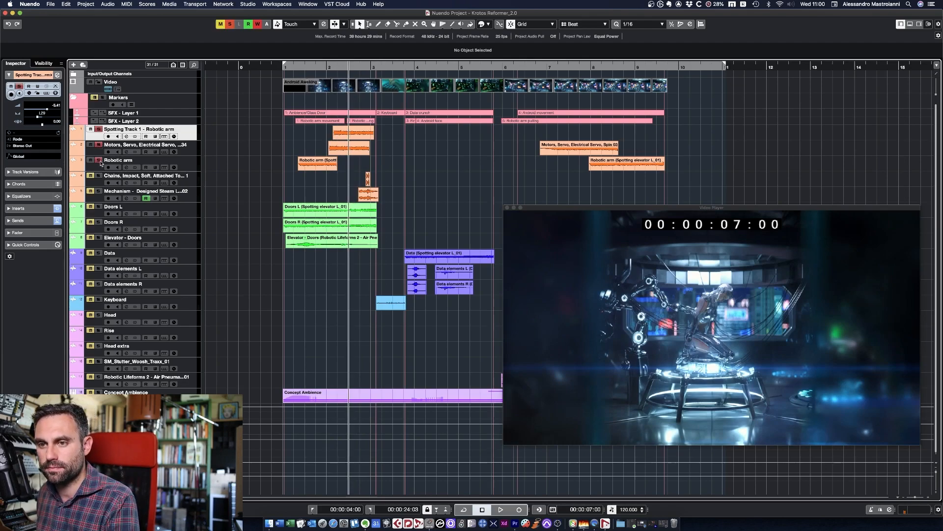
Play the soloed robotic arm tracks against the video from 00:00:05:00.
{"action": "left_click", "coordinate": [304, 68]}
{"action": "key", "text": "space"}
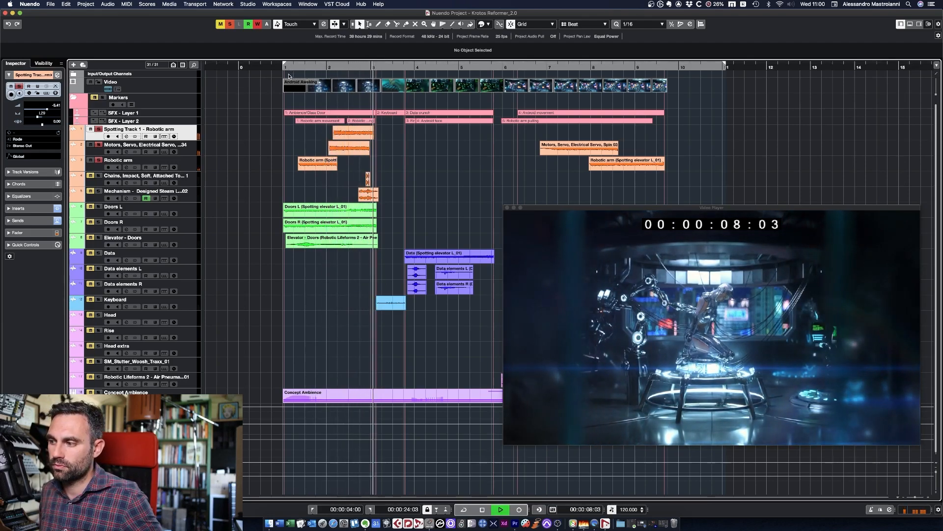
{"action": "key", "text": "space"}
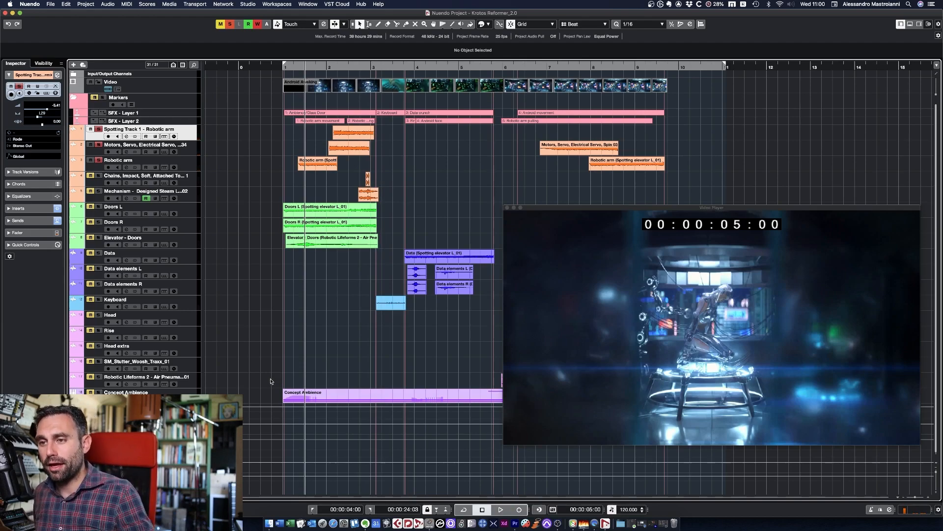
Toggle the Reformer Pro insert in the Robotic arm channel settings and play the soloed tracks from 00:00:04:12.
{"action": "left_click", "coordinate": [126, 137]}
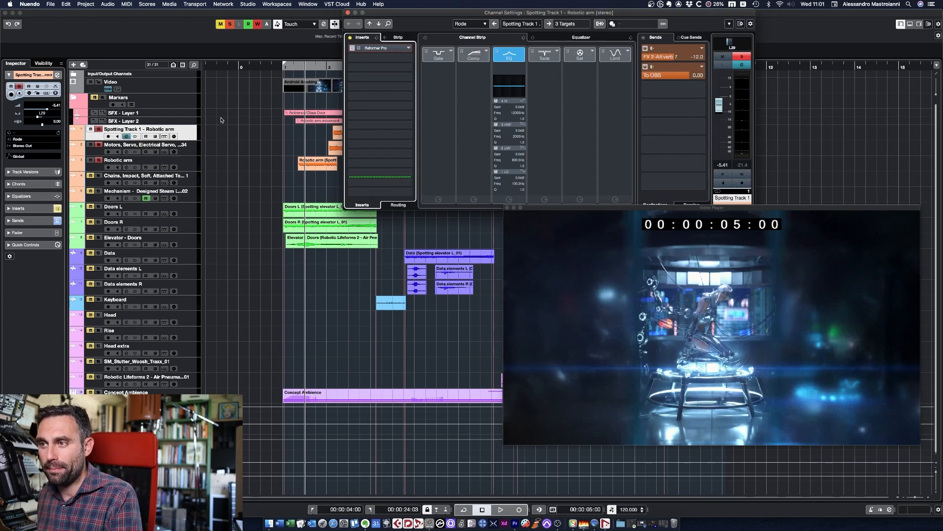
{"action": "left_click", "coordinate": [126, 152]}
{"action": "key", "text": "Down"}
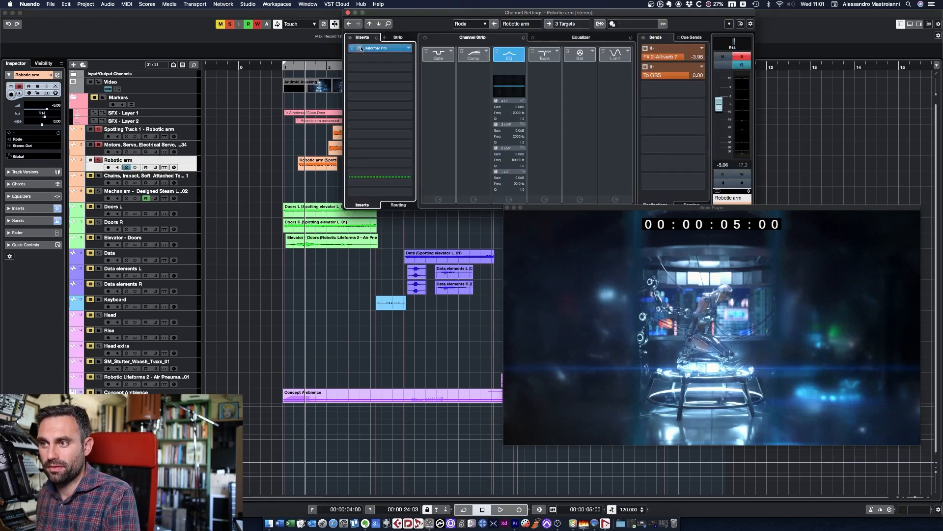
{"action": "left_click", "coordinate": [359, 49]}
{"action": "left_click", "coordinate": [359, 49]}
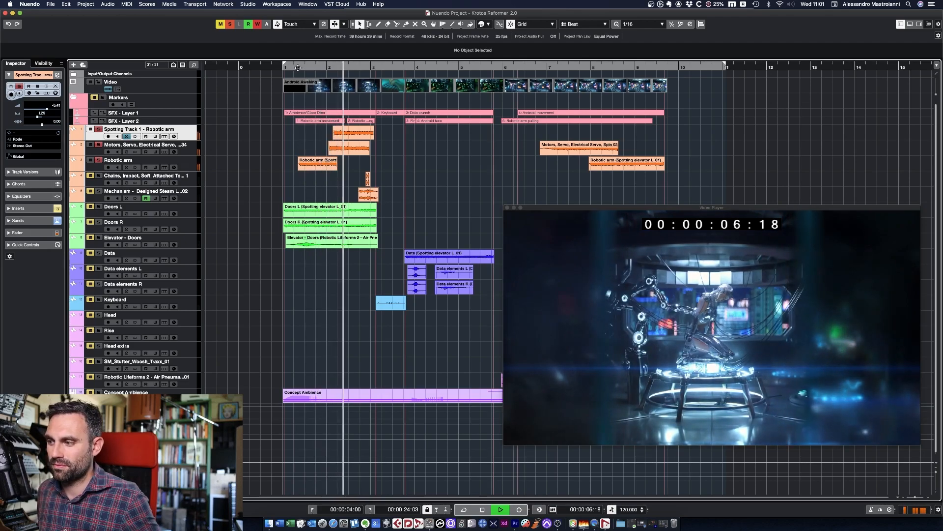
{"action": "key", "text": "space"}
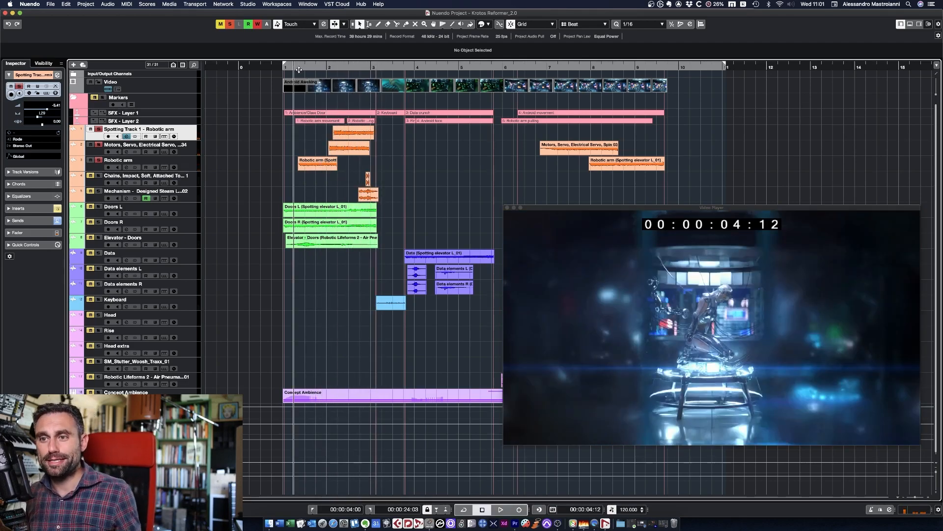
Turn on the Reformer Pro insert of the Robotic arm track and open its plugin window.
{"action": "left_click", "coordinate": [128, 138]}
{"action": "left_click", "coordinate": [126, 167]}
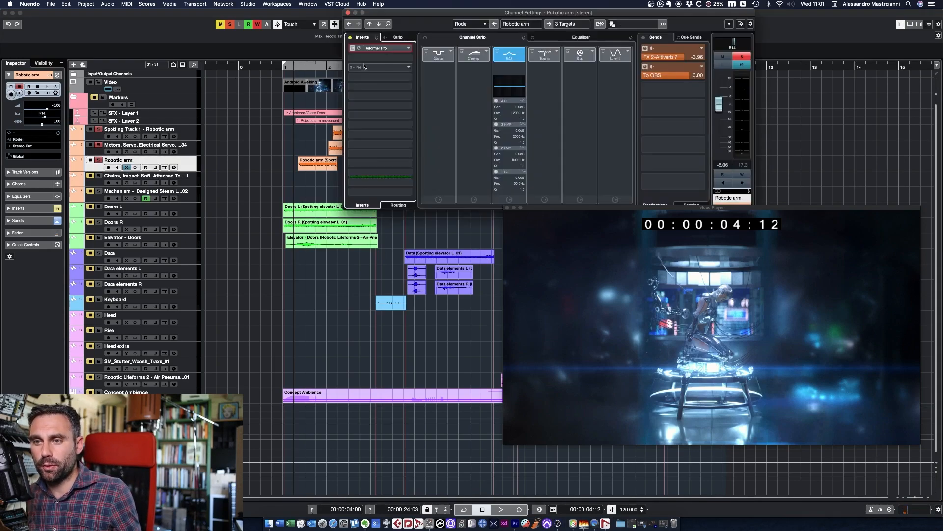
{"action": "left_click", "coordinate": [359, 49]}
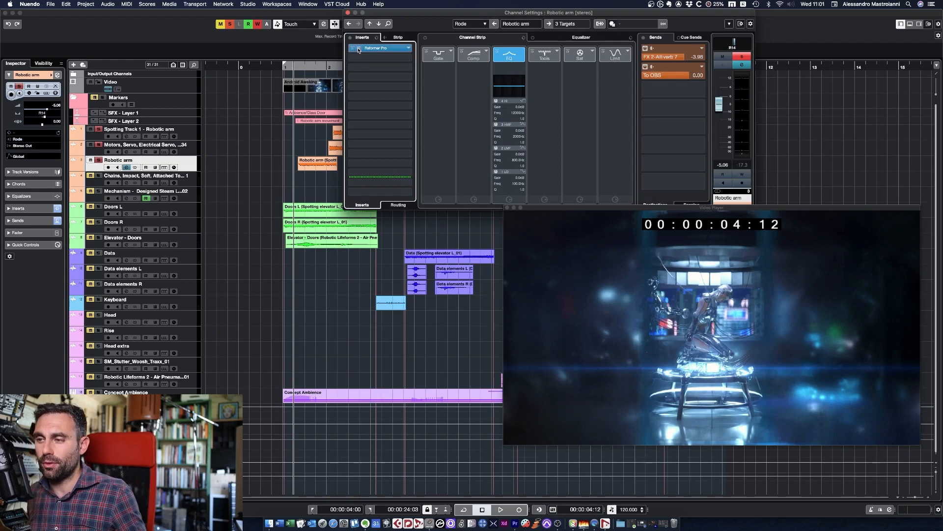
{"action": "left_click", "coordinate": [359, 48]}
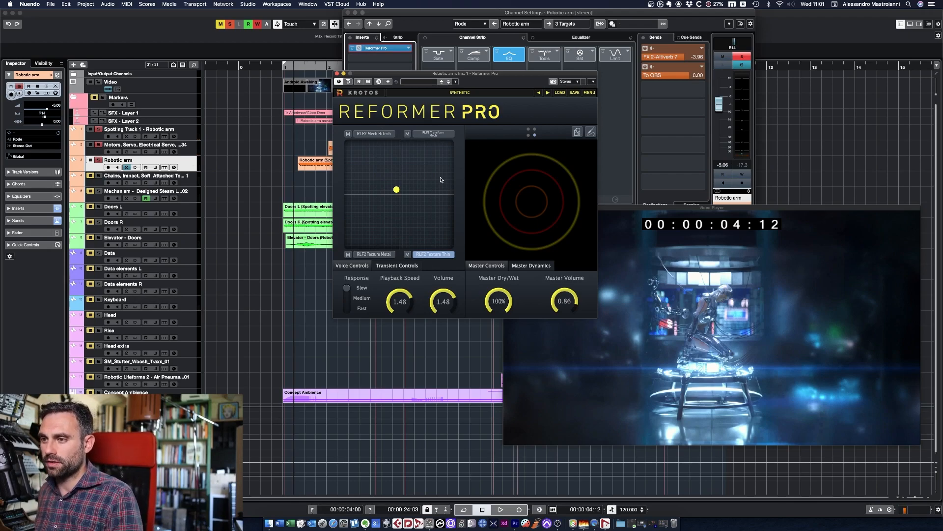
Browse the sound libraries available for the RLF2 Mech HiTech slot in Reformer Pro.
{"action": "left_click", "coordinate": [374, 133]}
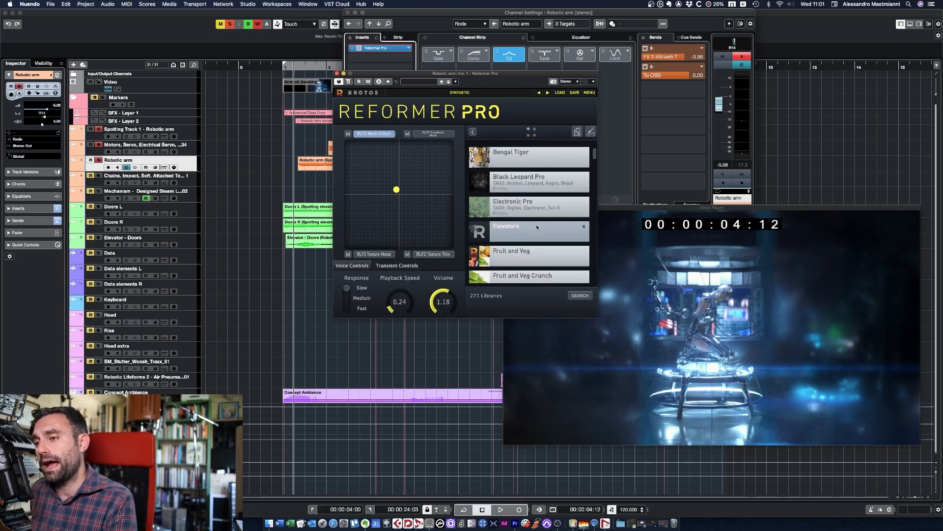
{"action": "scroll", "coordinate": [535, 224], "scroll_direction": "down", "scroll_amount": 1}
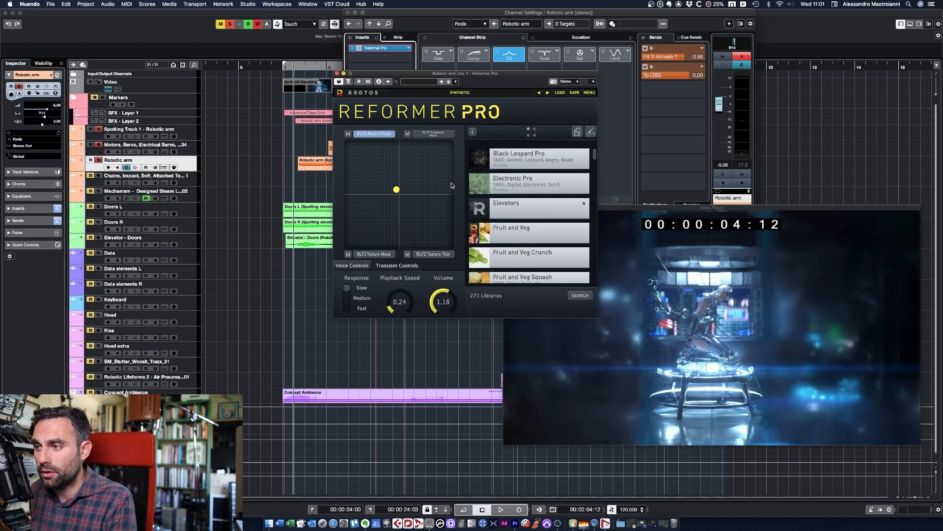
{"action": "scroll", "coordinate": [491, 224], "scroll_direction": "down", "scroll_amount": 10}
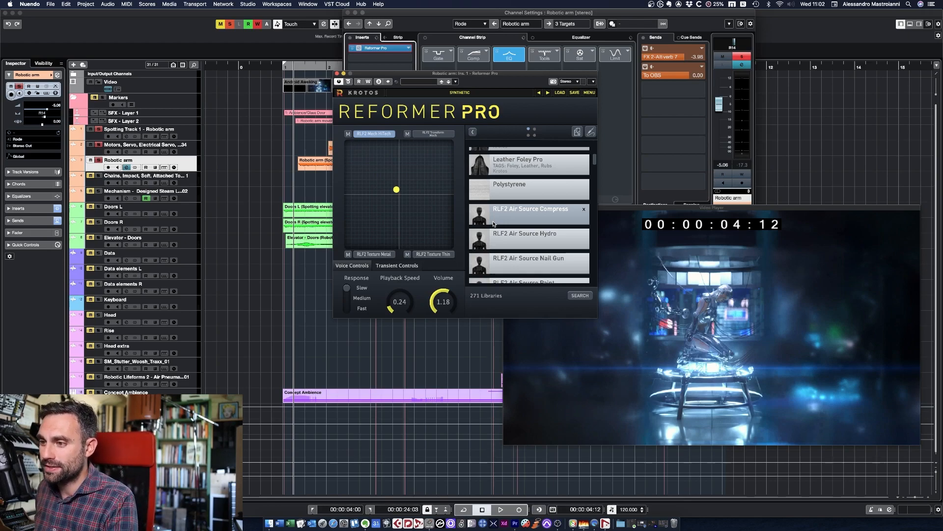
Open the file list of the RLF2 Transform Mech library and audition several of its Mecha sounds.
{"action": "left_click", "coordinate": [442, 135]}
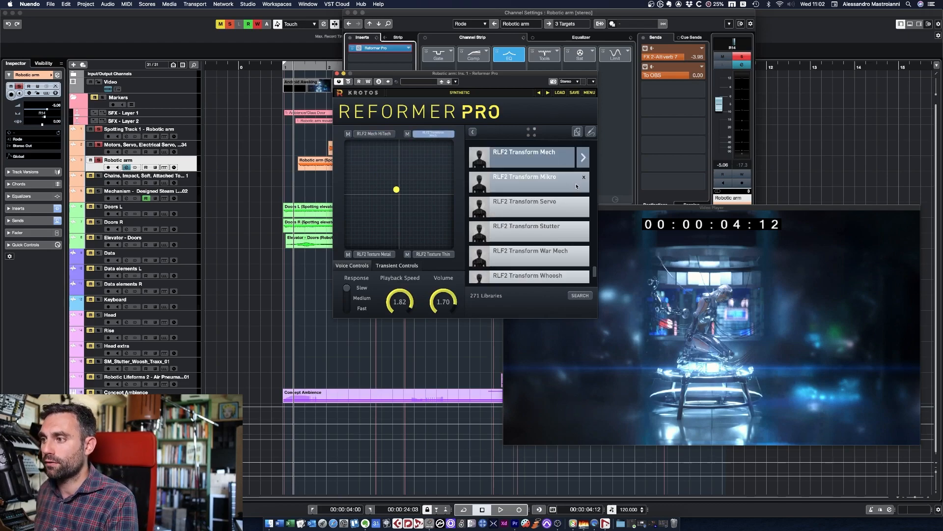
{"action": "left_click", "coordinate": [582, 162]}
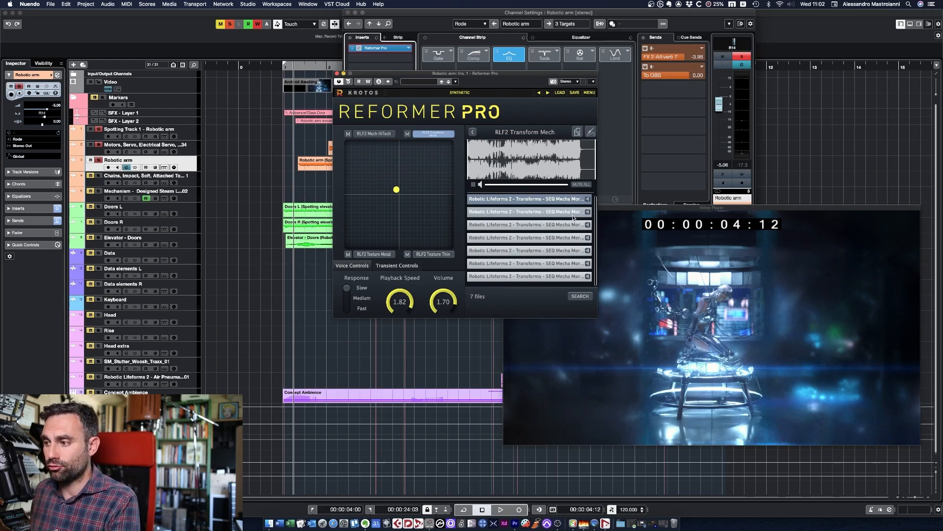
{"action": "left_click", "coordinate": [531, 215]}
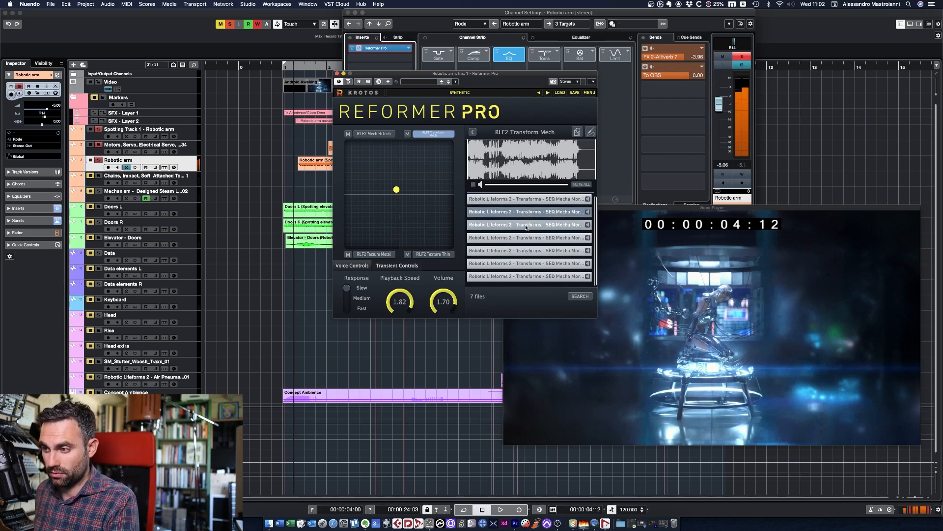
{"action": "left_click", "coordinate": [526, 267]}
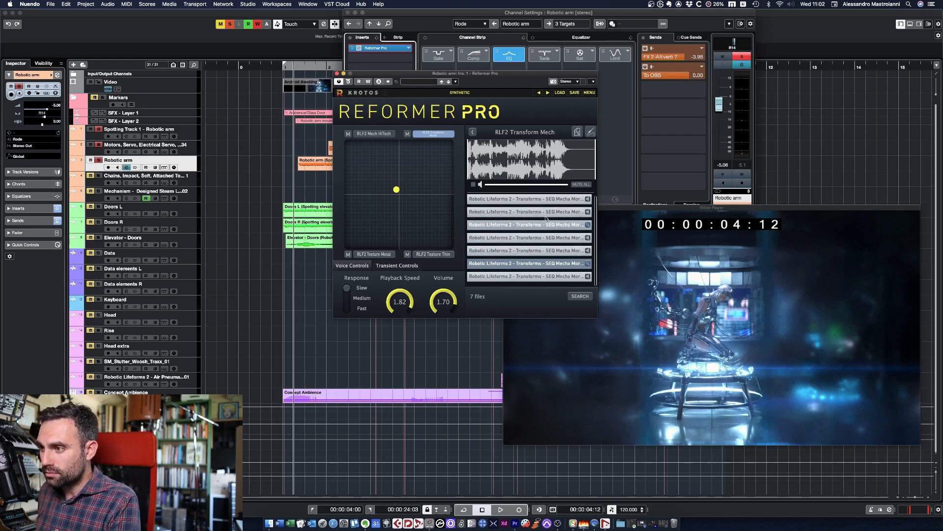
{"action": "left_click_drag", "start_coordinate": [499, 154], "coordinate": [503, 155]}
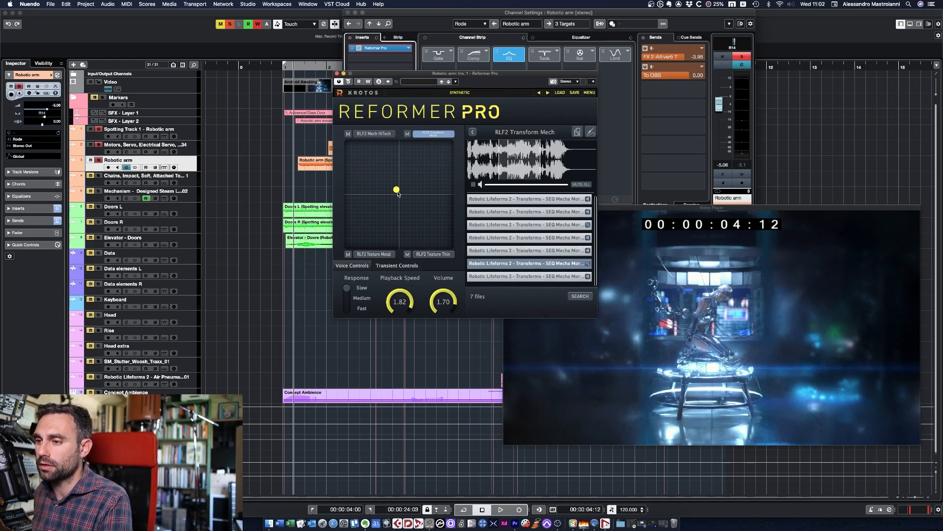
Shift the blend point on Reformer Pro's XY pad slightly toward the RLF2 Transform Mech slot during playback.
{"action": "mouse_move", "coordinate": [396, 191]}
{"action": "left_mouse_down"}
{"action": "mouse_move", "coordinate": [405, 183]}
{"action": "mouse_move", "coordinate": [402, 197]}
{"action": "mouse_move", "coordinate": [393, 177]}
{"action": "mouse_move", "coordinate": [406, 194]}
{"action": "mouse_move", "coordinate": [396, 187]}
{"action": "left_mouse_up"}
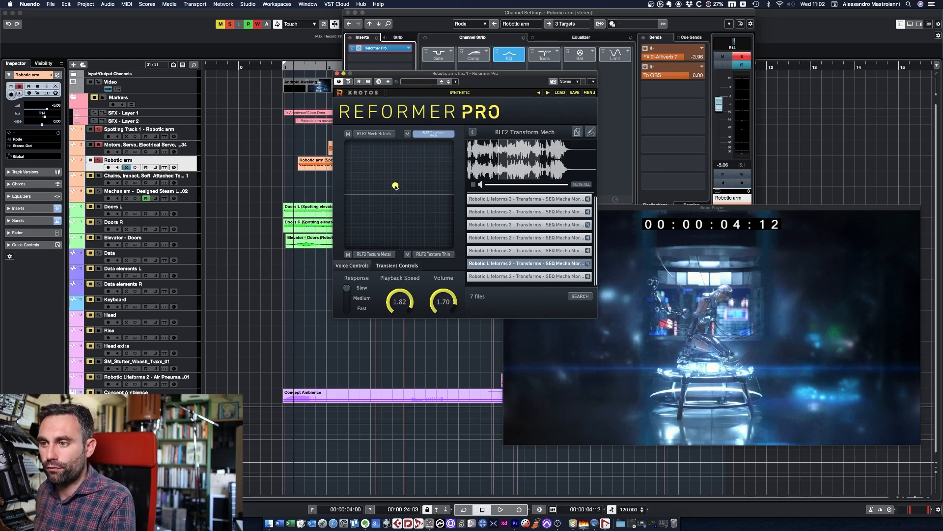
{"action": "key", "text": "space"}
{"action": "mouse_move", "coordinate": [395, 185]}
{"action": "left_mouse_down"}
{"action": "mouse_move", "coordinate": [422, 177]}
{"action": "mouse_move", "coordinate": [406, 204]}
{"action": "mouse_move", "coordinate": [413, 194]}
{"action": "mouse_move", "coordinate": [398, 177]}
{"action": "mouse_move", "coordinate": [406, 172]}
{"action": "left_mouse_up"}
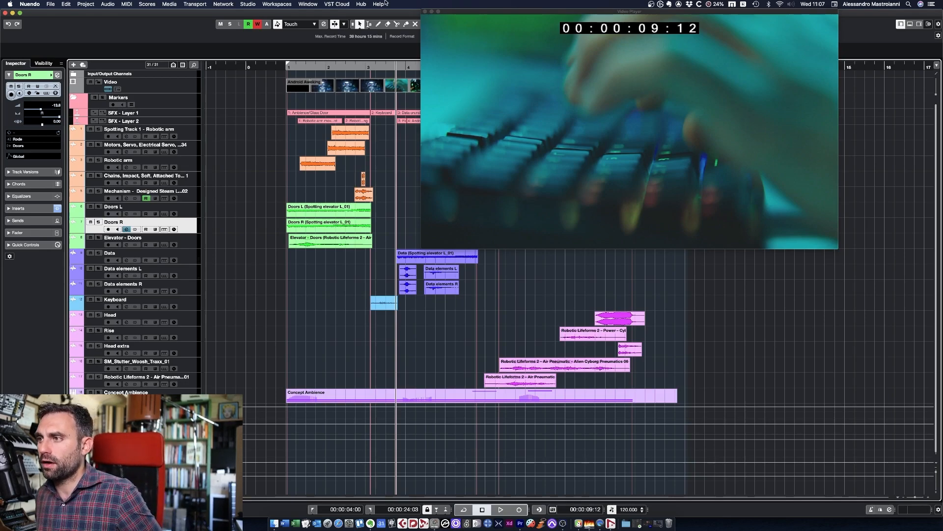
Reposition the Video Player away from the Data clips and play the data scene from 00:00:09:12.
{"action": "left_click_drag", "start_coordinate": [492, 12], "coordinate": [548, 12]}
{"action": "key", "text": "space"}
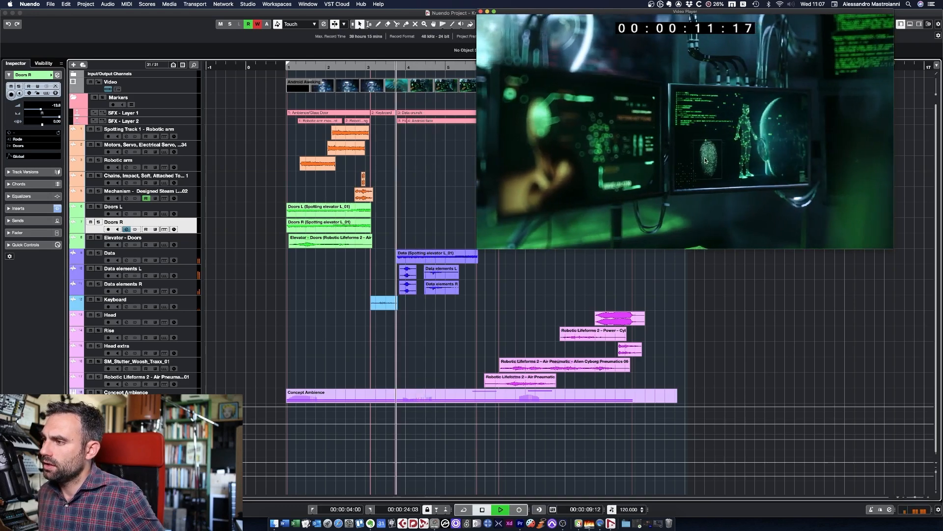
{"action": "key", "text": "space"}
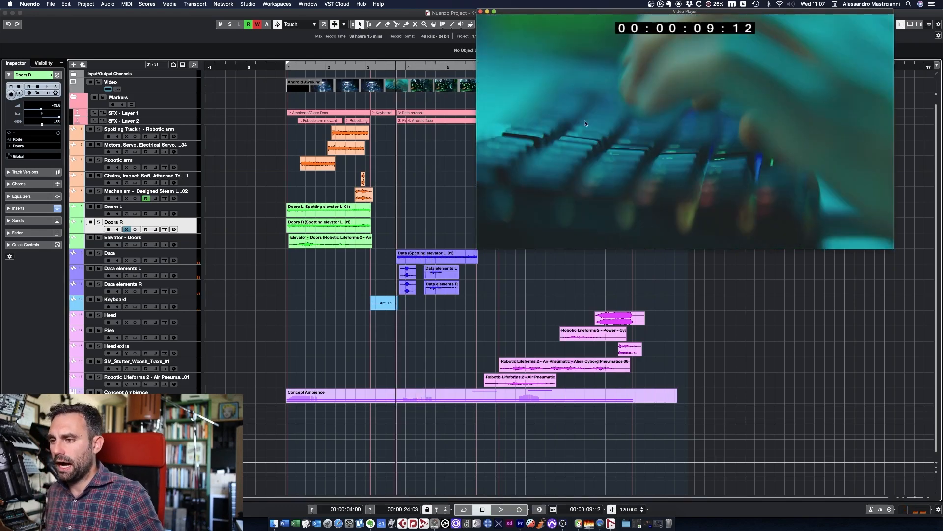
Preview the data scene and scrub the playhead across the Data clips.
{"action": "key", "text": "space"}
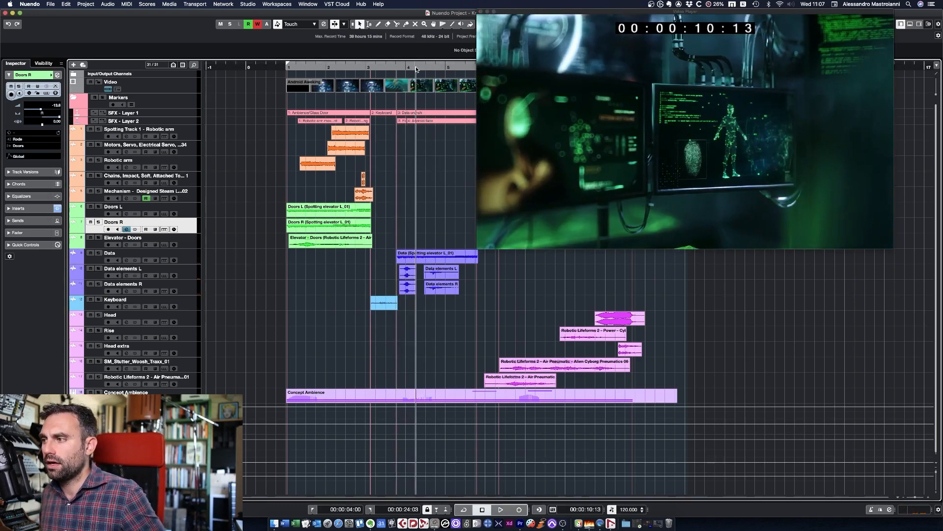
{"action": "left_click_drag", "start_coordinate": [429, 69], "coordinate": [435, 64]}
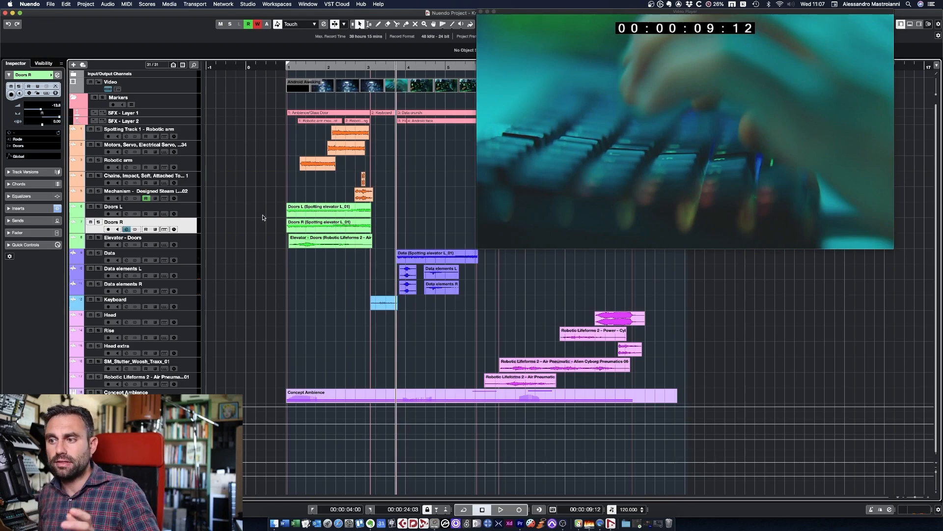
Show the Reformer Pro Amplitude automation lane under the Data elements L track, keeping the Data track's own lane collapsed.
{"action": "left_click", "coordinate": [74, 262]}
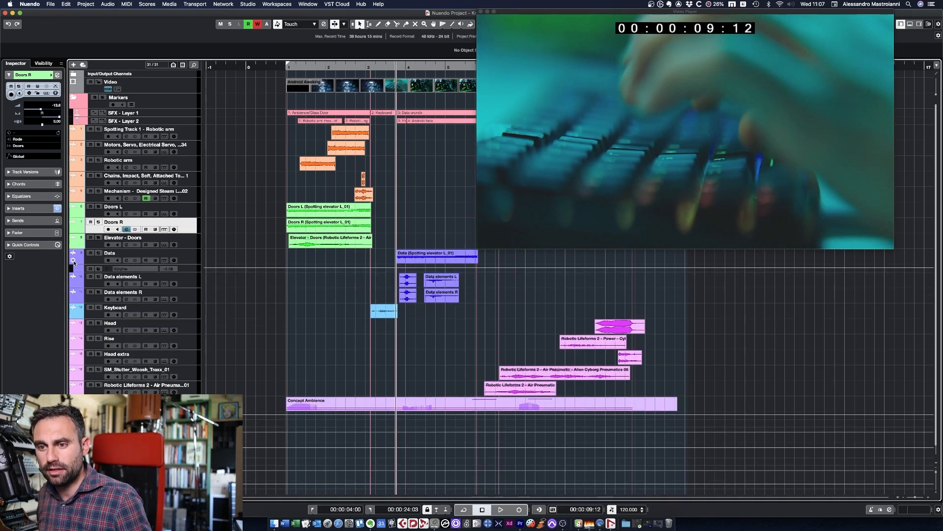
{"action": "left_click", "coordinate": [73, 283]}
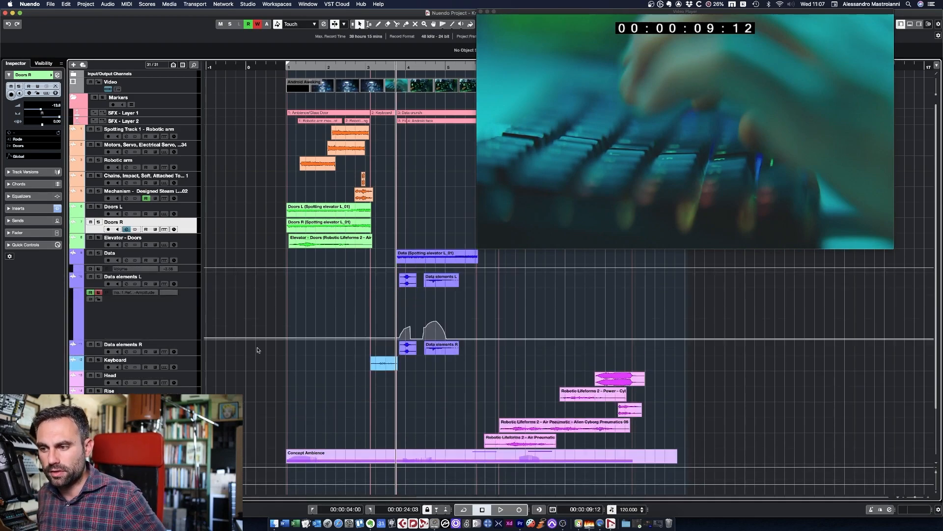
{"action": "left_click", "coordinate": [73, 261]}
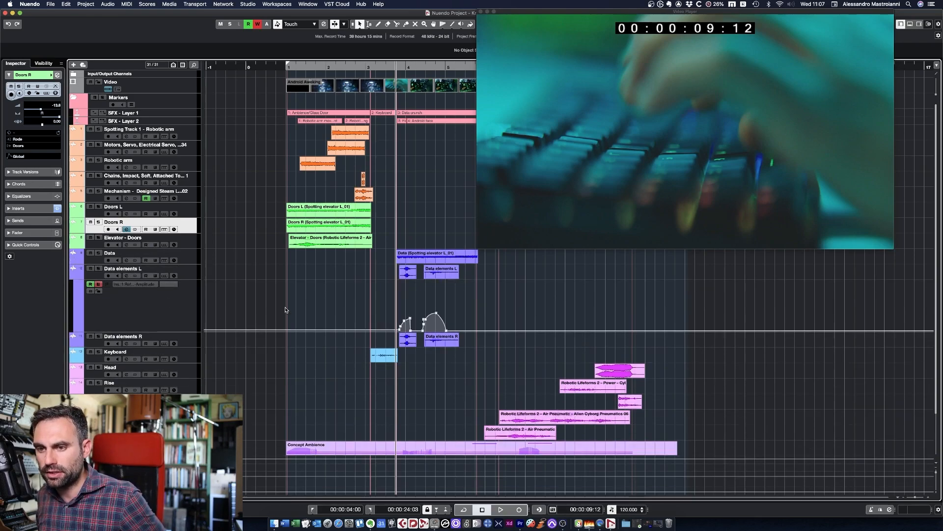
Open Reformer Pro on Data elements L and set its dynamic input to Amplitude 0.20, Frequency 0.09 and Bandwidth 0.14.
{"action": "left_click", "coordinate": [126, 276]}
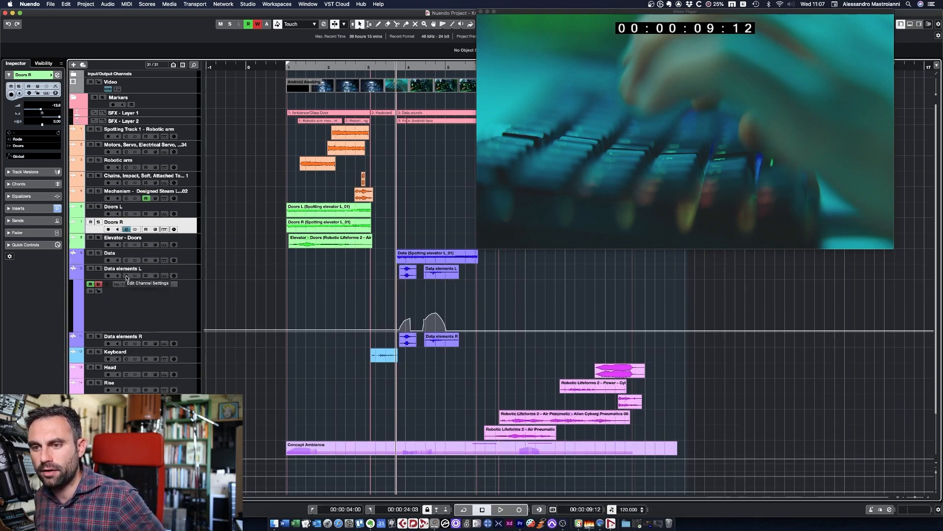
{"action": "left_click_drag", "start_coordinate": [372, 15], "coordinate": [446, 27]}
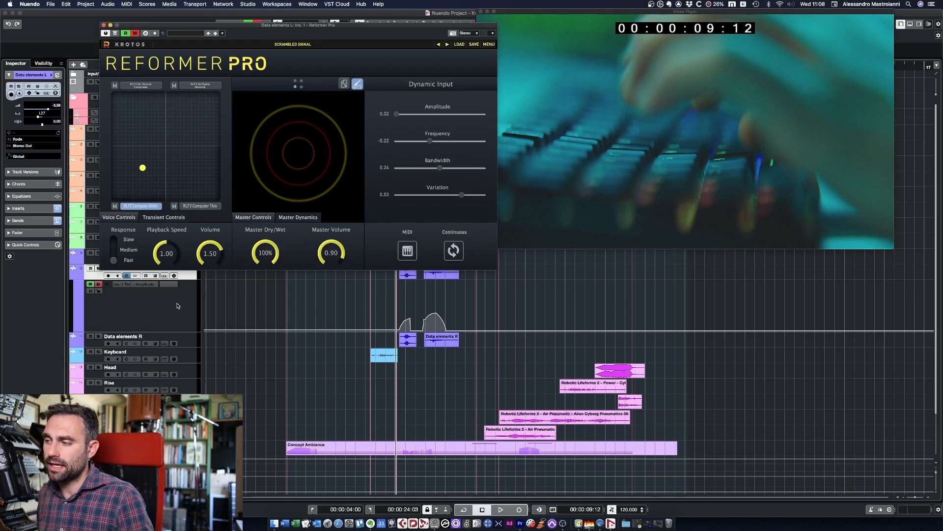
{"action": "mouse_move", "coordinate": [397, 117]}
{"action": "left_mouse_down"}
{"action": "mouse_move", "coordinate": [448, 117]}
{"action": "mouse_move", "coordinate": [404, 118]}
{"action": "left_mouse_up"}
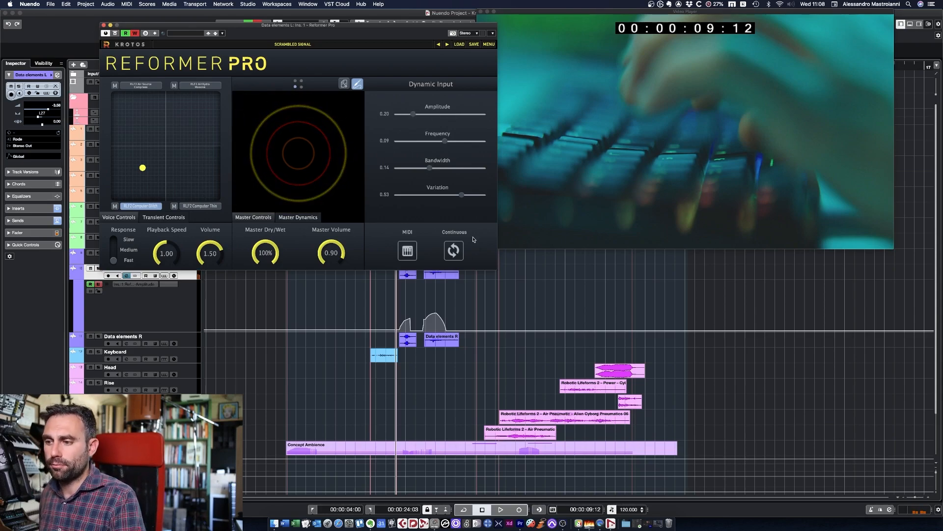
Move Reformer Pro clear of the Data elements clips and play the data scene with the Amplitude automation.
{"action": "left_click_drag", "start_coordinate": [418, 26], "coordinate": [438, 3]}
{"action": "key", "text": "space"}
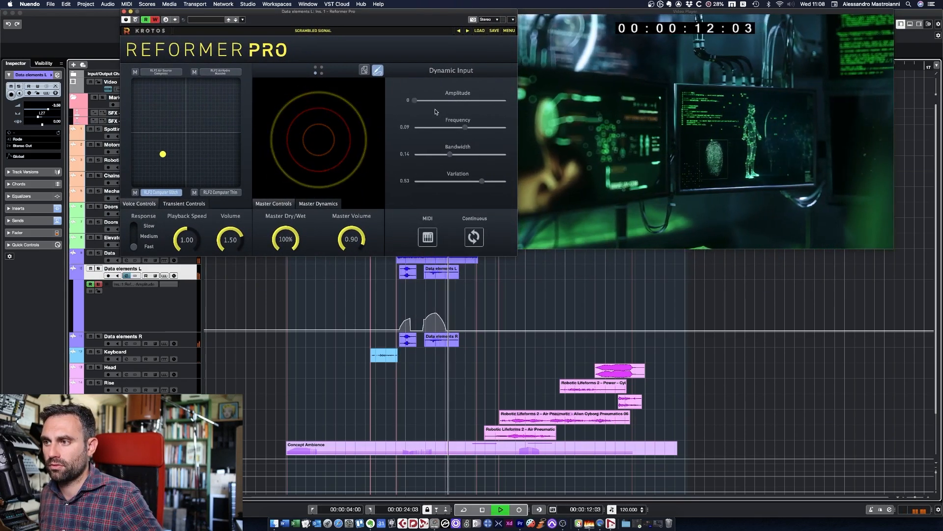
{"action": "key", "text": "space"}
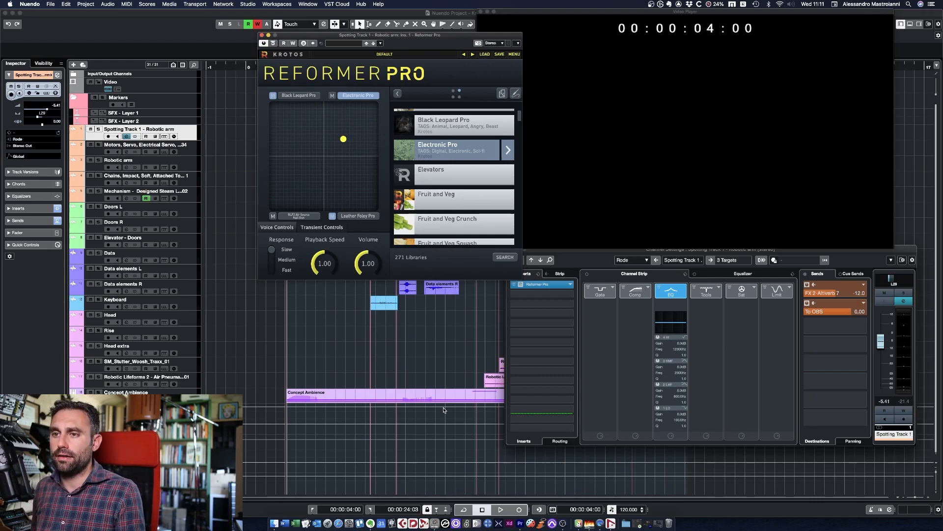
Move Reformer Pro off the robotic arm clips, bring the project forward and play the robotic arm scene with all tracks.
{"action": "left_click_drag", "start_coordinate": [405, 37], "coordinate": [368, 214]}
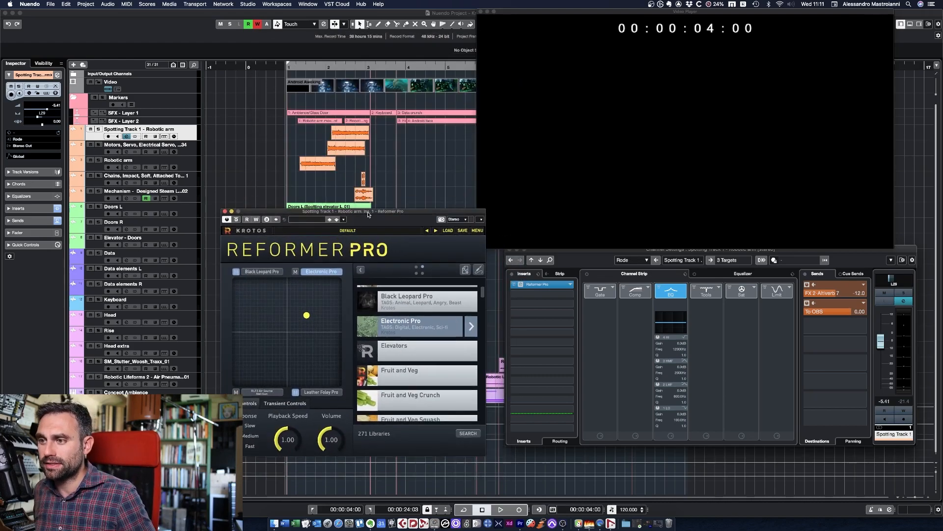
{"action": "left_click", "coordinate": [416, 157]}
{"action": "key", "text": "space"}
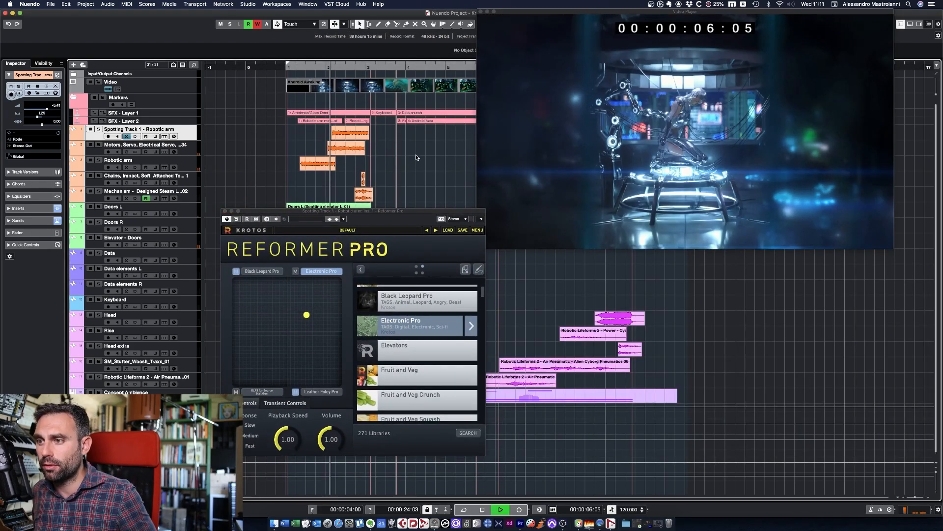
{"action": "key", "text": "space"}
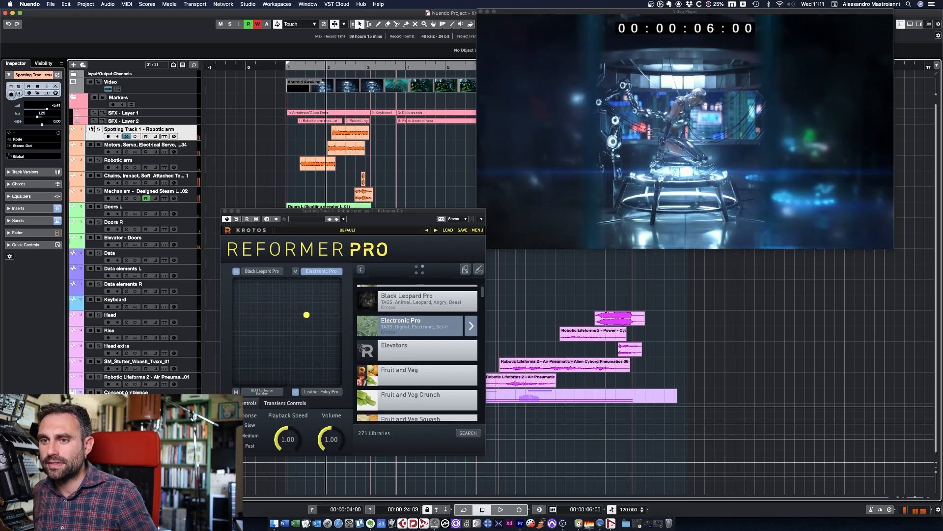
Solo Spotting Track 1 - Robotic arm and play it from 00:00:06:00.
{"action": "left_click", "coordinate": [98, 129]}
{"action": "key", "text": "space"}
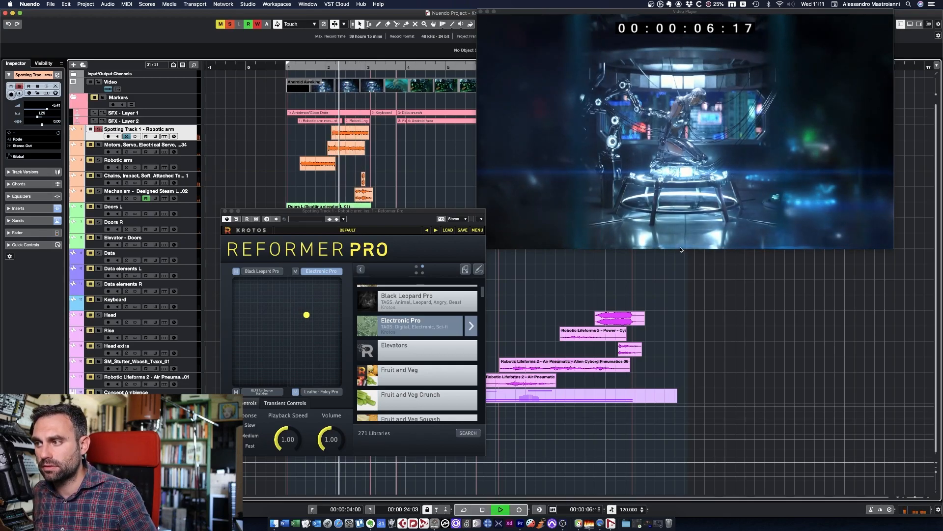
{"action": "key", "text": "space"}
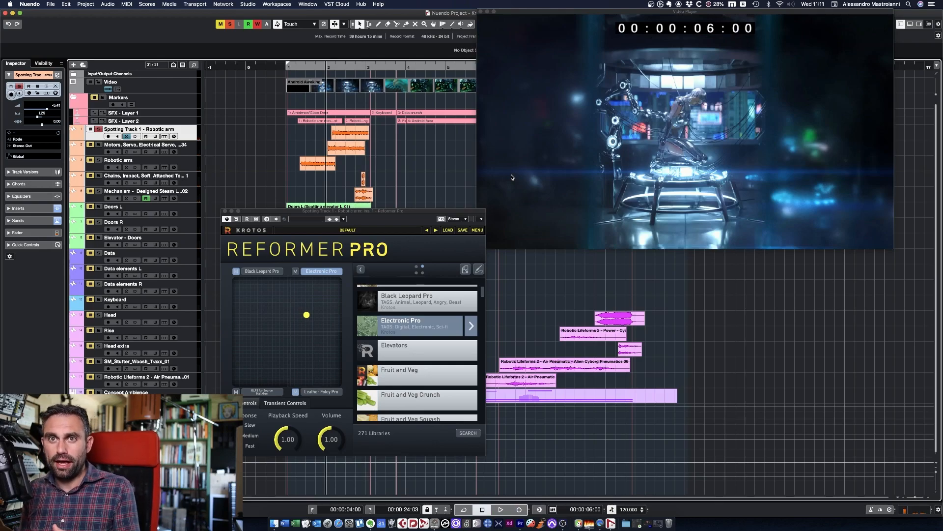
Open the Electronic Pro library's file list in Reformer Pro and audition the CogTwirl, MechanicalFly and ElectricityHumSparks sounds.
{"action": "left_click_drag", "start_coordinate": [415, 212], "coordinate": [510, 103]}
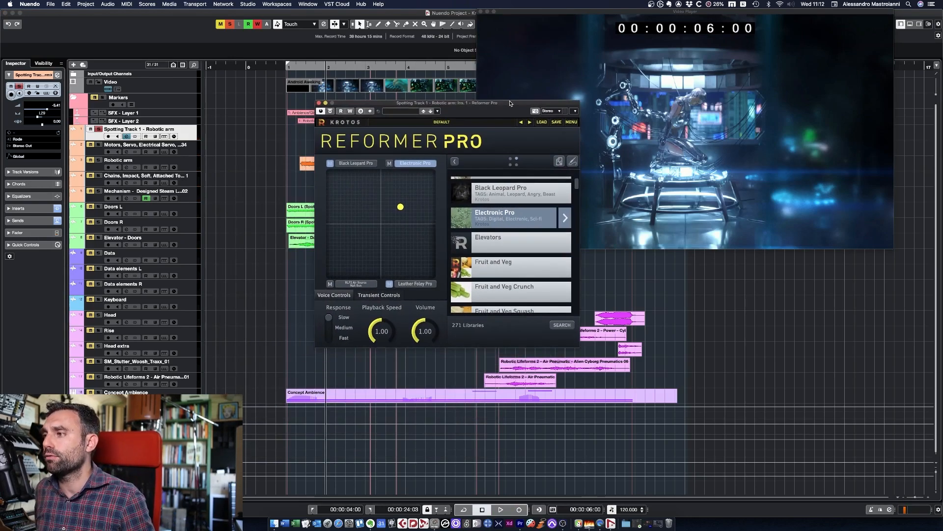
{"action": "left_click", "coordinate": [565, 218]}
{"action": "left_click", "coordinate": [527, 245]}
{"action": "left_click", "coordinate": [526, 254]}
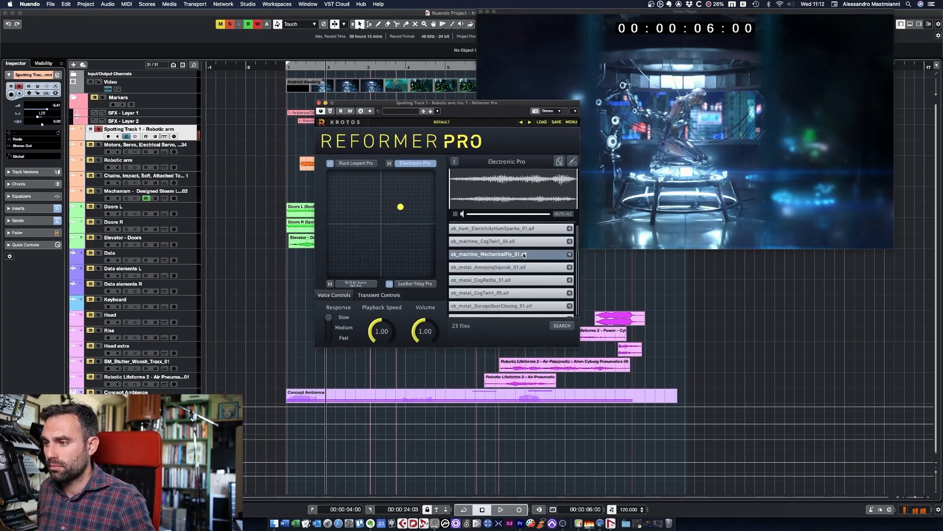
{"action": "left_click", "coordinate": [524, 230]}
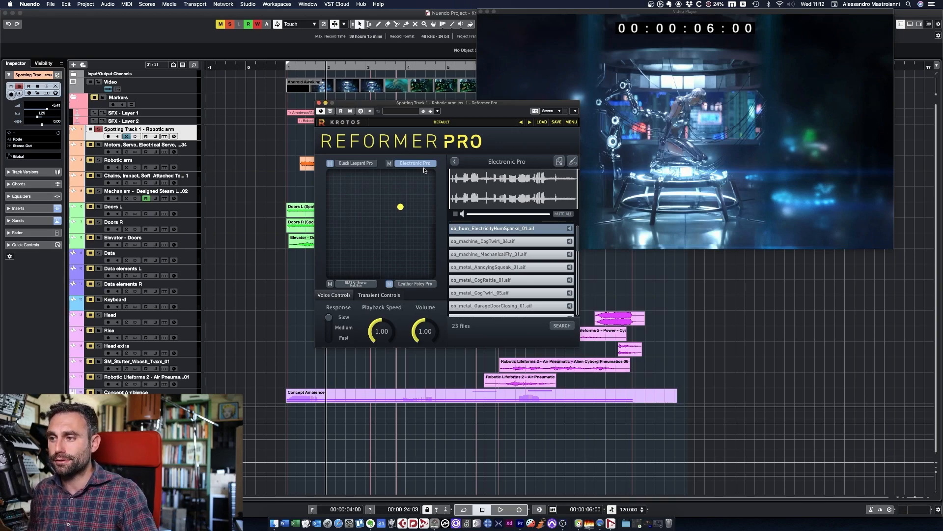
Replace Electronic Pro with the RLF2 AirHydro HiTech library in the selected Reformer Pro slot.
{"action": "left_click", "coordinate": [454, 161]}
{"action": "scroll", "coordinate": [515, 216], "scroll_direction": "down", "scroll_amount": 5}
{"action": "left_click_drag", "start_coordinate": [576, 189], "coordinate": [577, 194]}
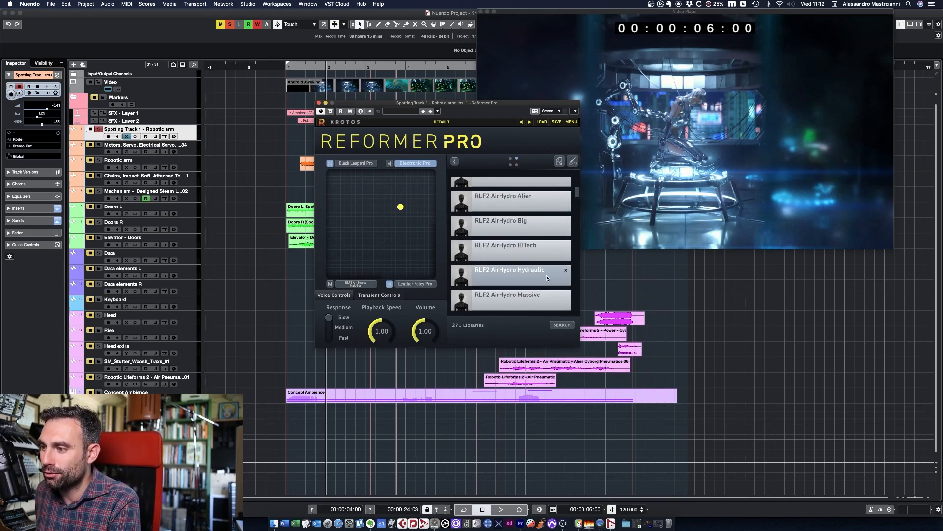
{"action": "left_click", "coordinate": [540, 260]}
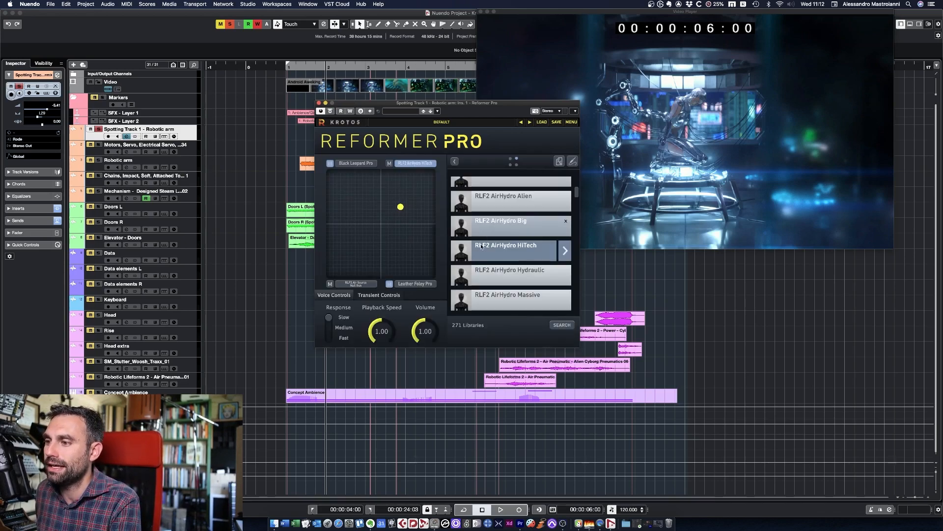
Open the RLF2 AirHydro HiTech file list and audition its Air Pneumatic Hi-Tech sounds.
{"action": "left_click", "coordinate": [565, 250]}
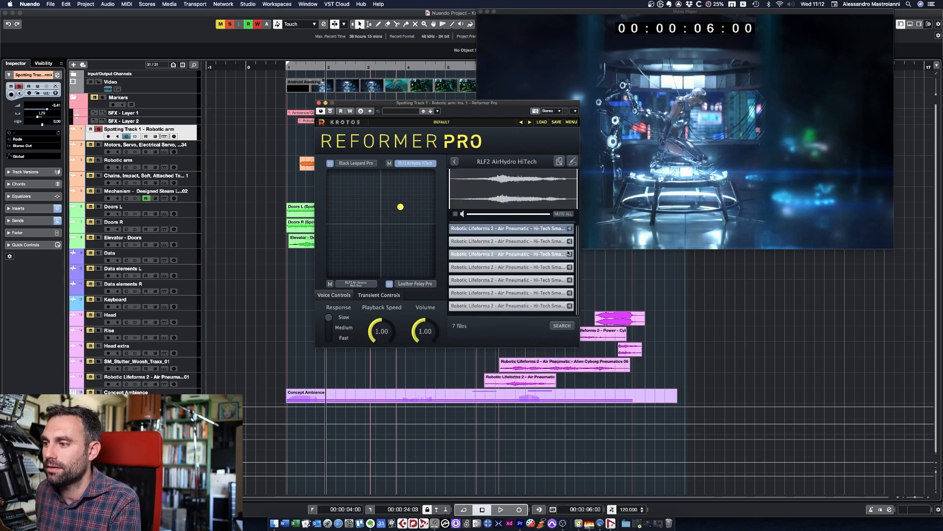
{"action": "left_click", "coordinate": [533, 241]}
{"action": "left_click", "coordinate": [529, 256]}
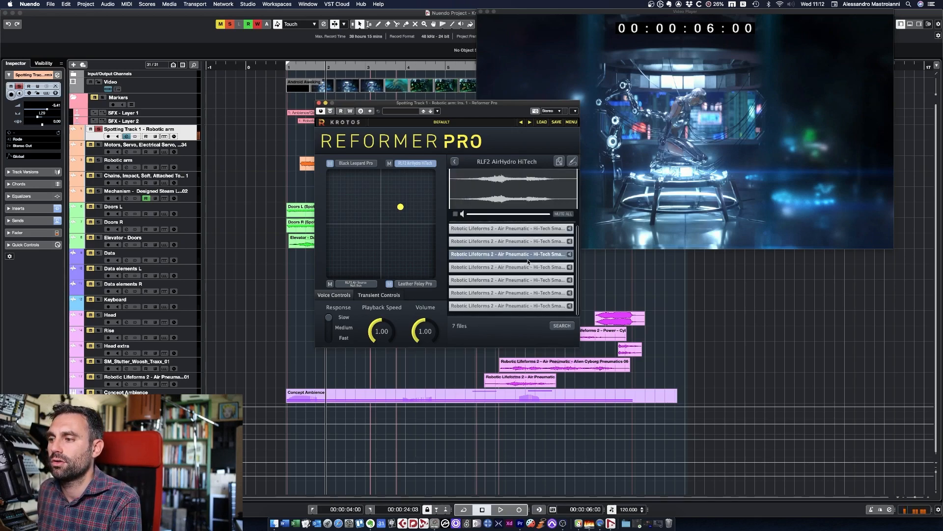
Uncover the timeline and play the soloed robotic arm track with the RLF2 AirHydro HiTech library, leaving cycle playback off.
{"action": "left_click_drag", "start_coordinate": [366, 104], "coordinate": [180, 162]}
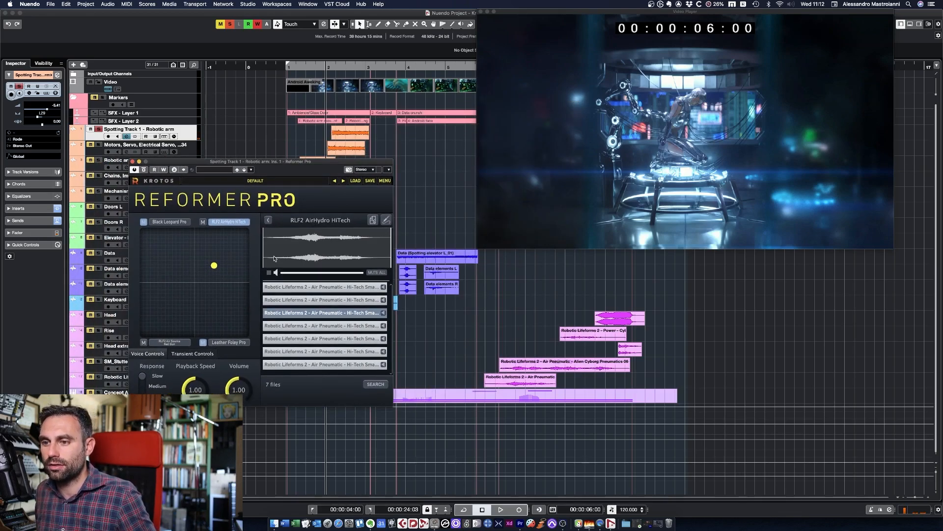
{"action": "left_click", "coordinate": [323, 67]}
{"action": "key", "text": "slash"}
{"action": "key", "text": "space"}
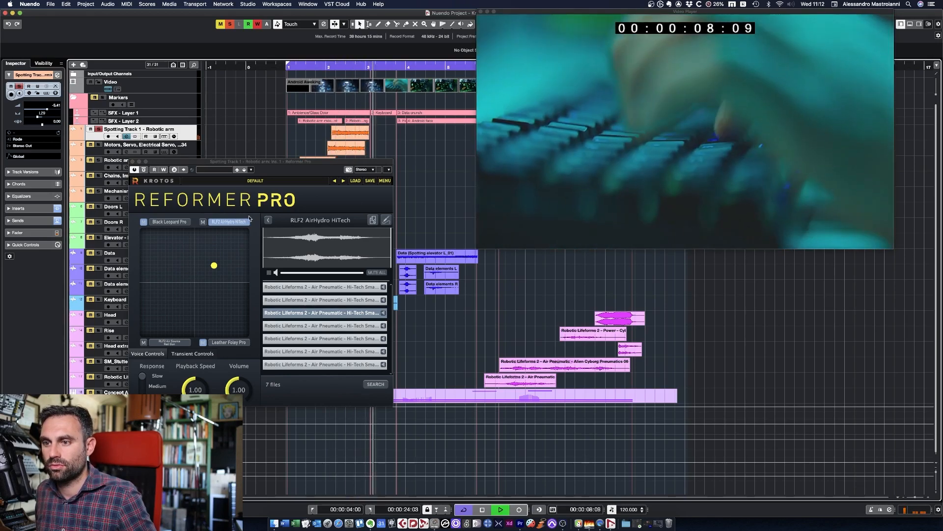
{"action": "key", "text": "space"}
{"action": "key", "text": "slash"}
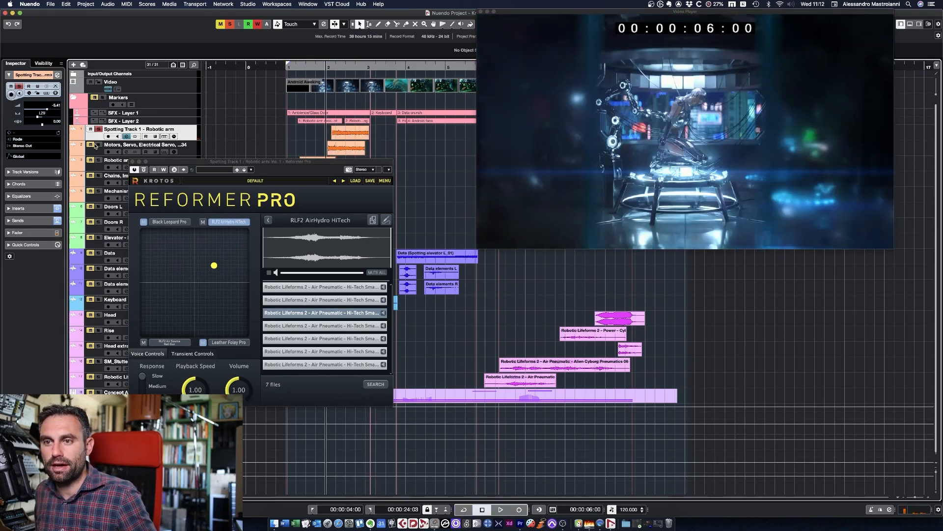
Unsolo Spotting Track 1 - Robotic arm and play the scene with all tracks from 00:00:06:00.
{"action": "left_click", "coordinate": [98, 129]}
{"action": "key", "text": "space"}
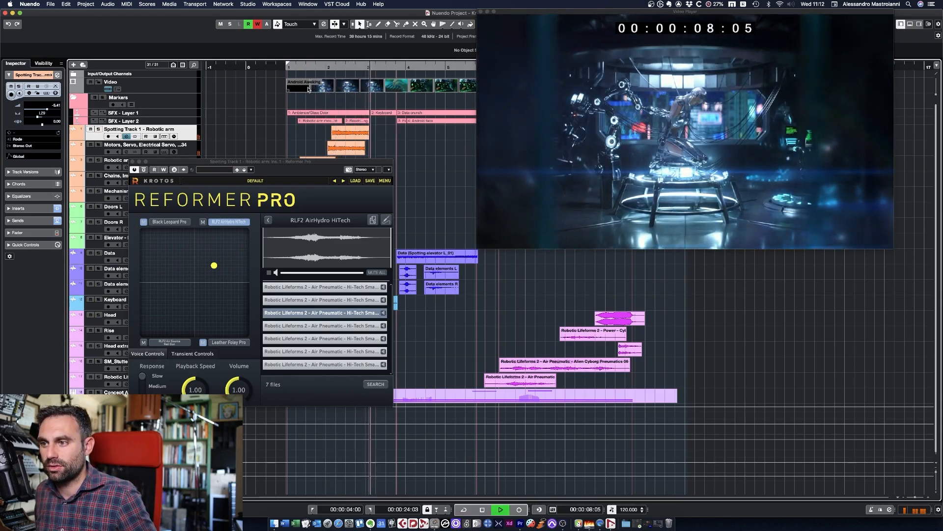
{"action": "key", "text": "space"}
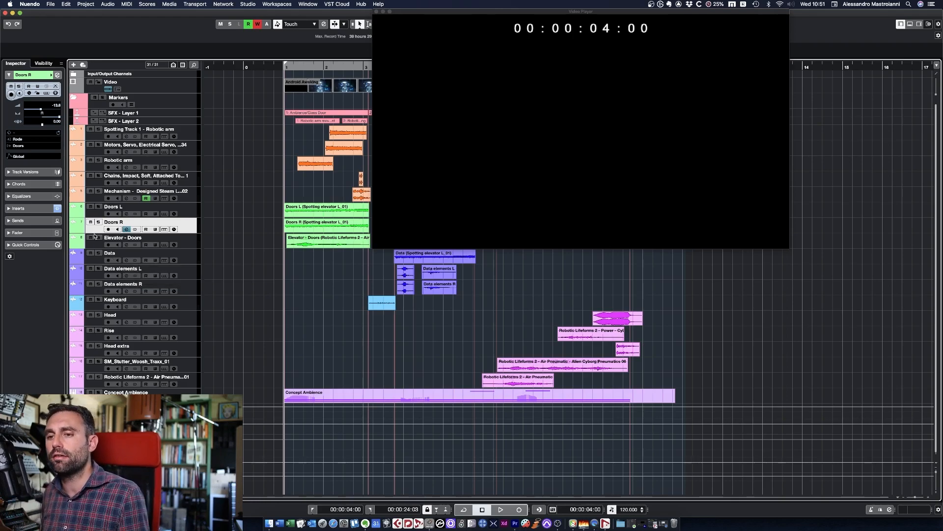
Open Reformer Pro from the Doors R channel settings and display the library list for its Elevators slot.
{"action": "left_click", "coordinate": [126, 230]}
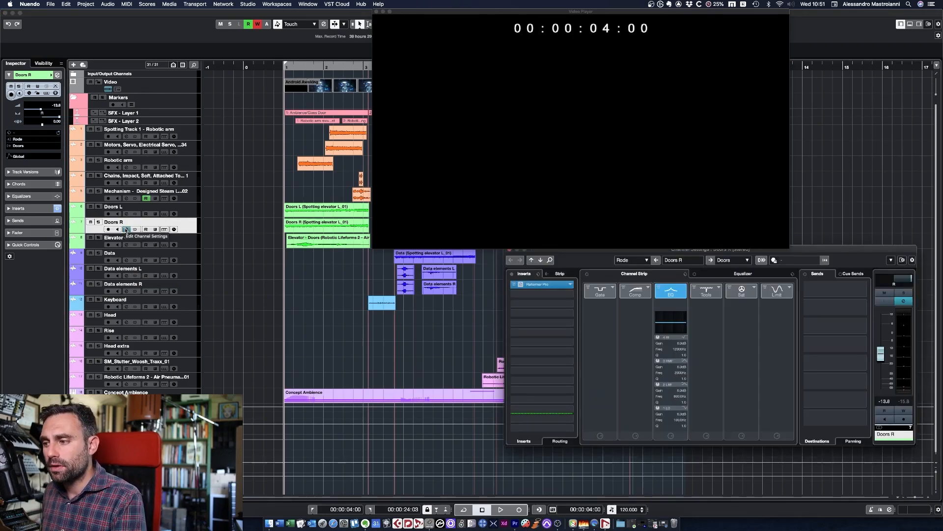
{"action": "left_click", "coordinate": [521, 285]}
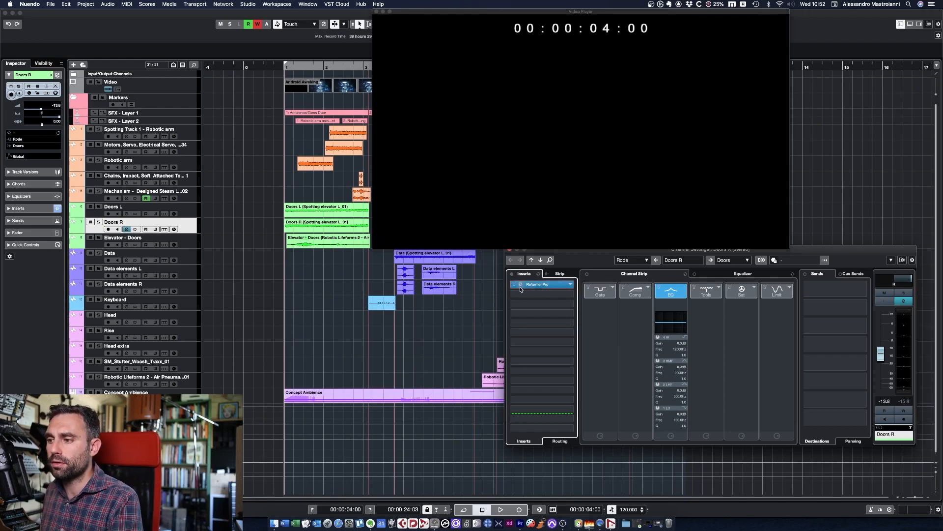
{"action": "left_click", "coordinate": [516, 284]}
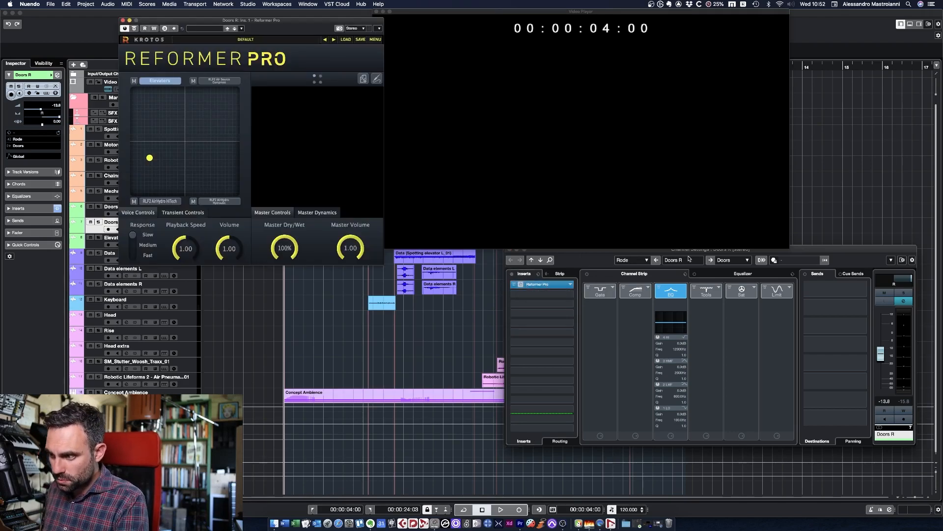
{"action": "left_click", "coordinate": [155, 77]}
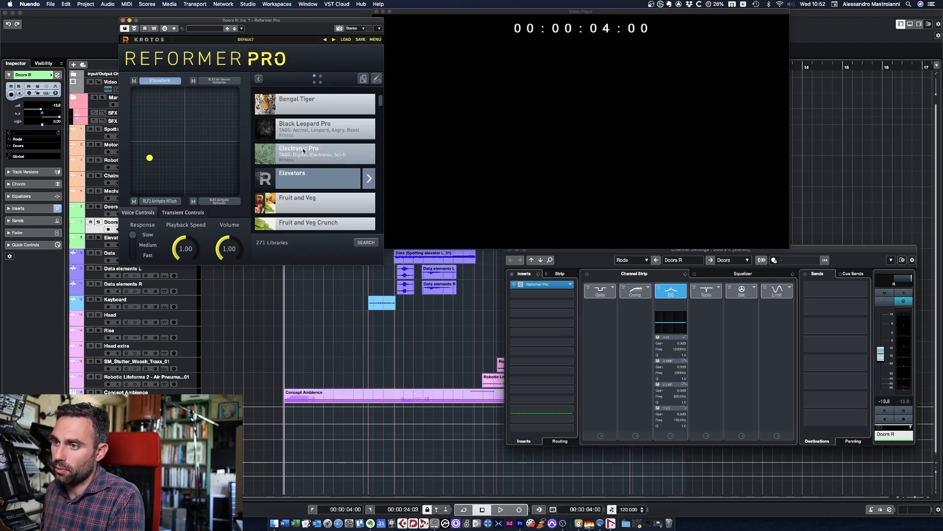
Launch the Reformer Analysis Tool and create a 48KHz library with the default thumbnail from the Krotos Reformer Elevators folder.
{"action": "left_click", "coordinate": [364, 80]}
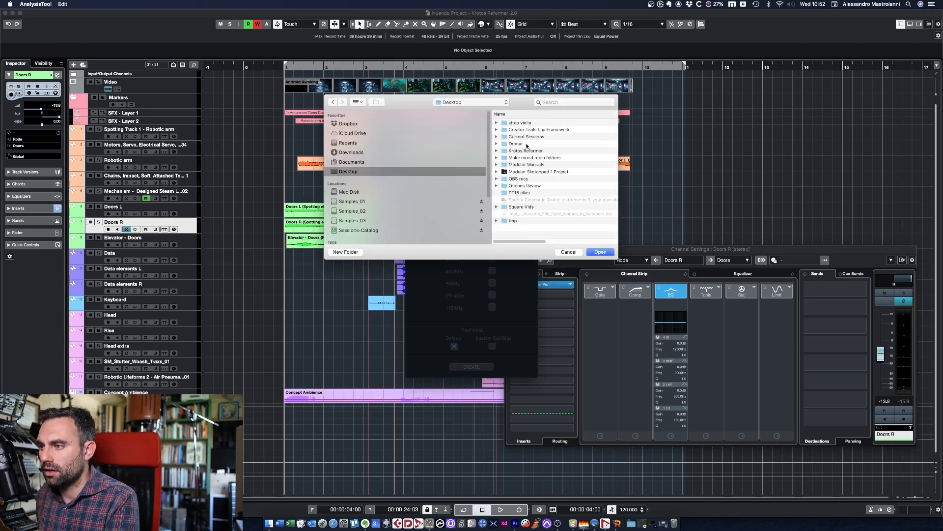
{"action": "double_click", "coordinate": [523, 151]}
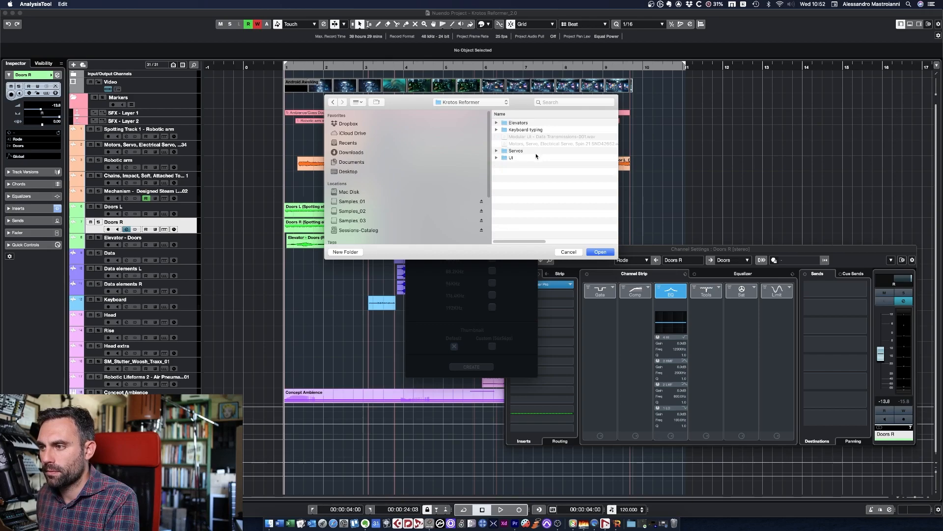
{"action": "left_click", "coordinate": [532, 124]}
{"action": "left_click", "coordinate": [606, 253]}
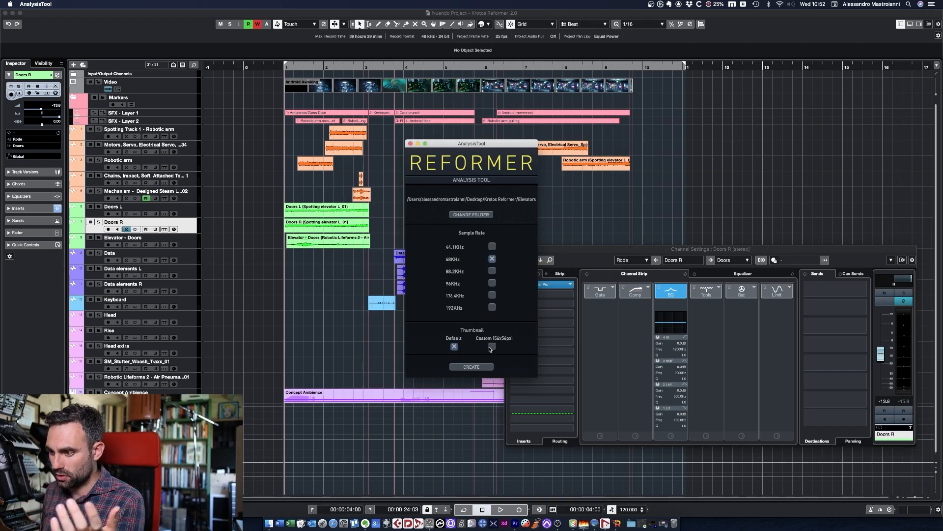
{"action": "left_click", "coordinate": [483, 367]}
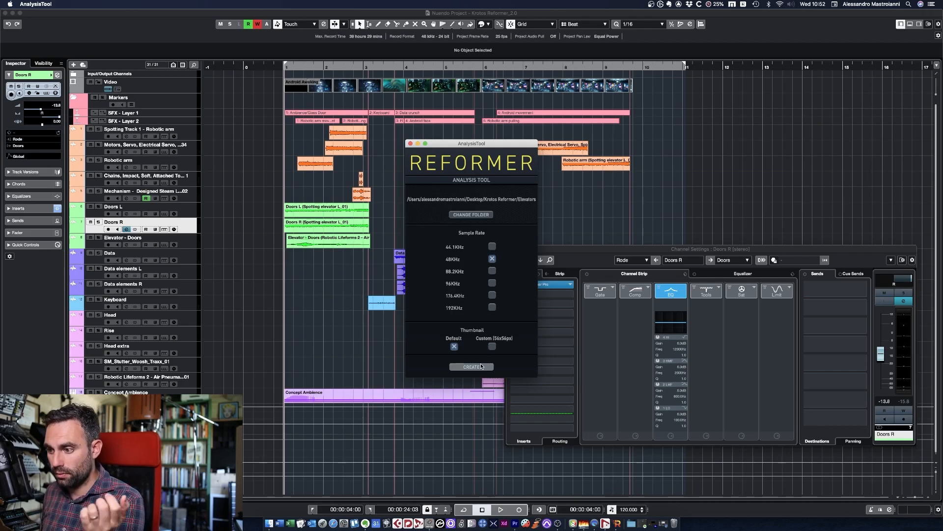
Complete the Elevators library creation, acknowledge its completion notice and close the Analysis Tool.
{"action": "left_click", "coordinate": [460, 272]}
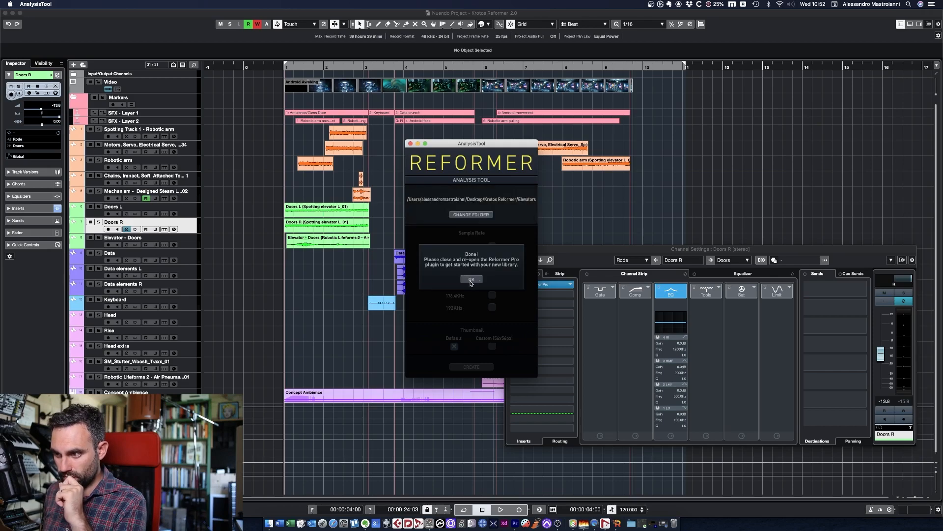
{"action": "left_click", "coordinate": [471, 279]}
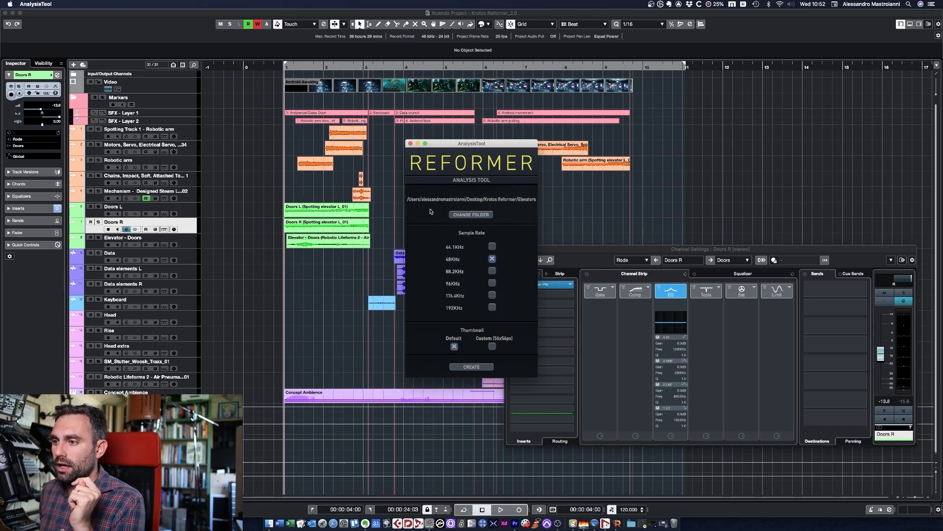
{"action": "left_click", "coordinate": [410, 143]}
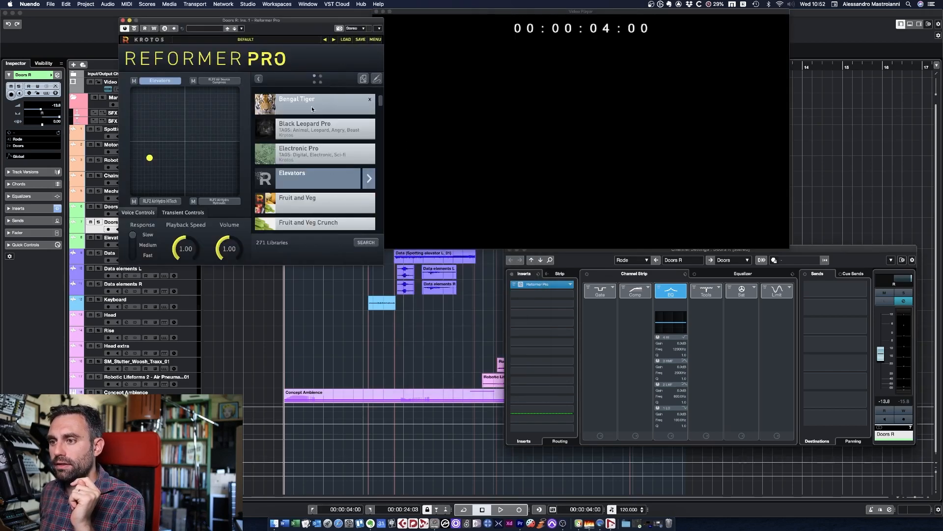
Browse the Reformer Pro library list, close the plug-in window and play the scene from 00:00:04:00.
{"action": "scroll", "coordinate": [334, 202], "scroll_direction": "down", "scroll_amount": 10}
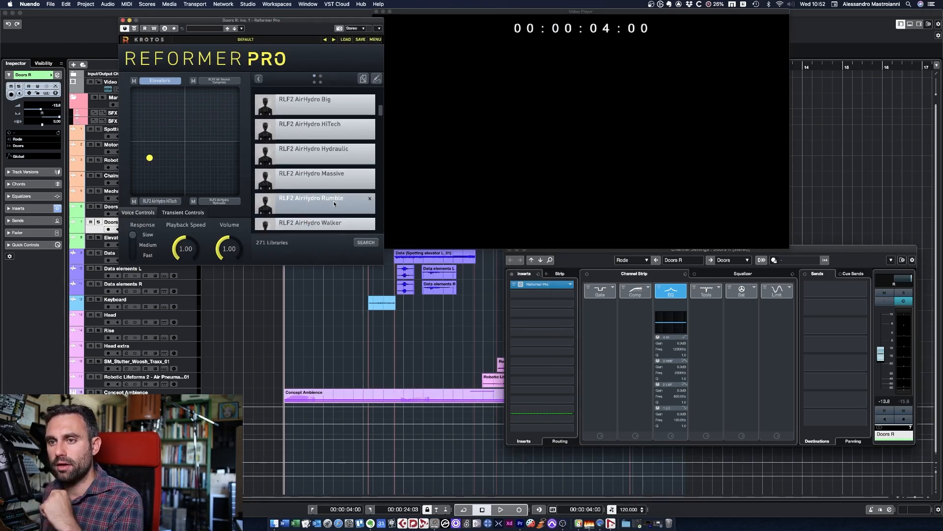
{"action": "left_click", "coordinate": [123, 20]}
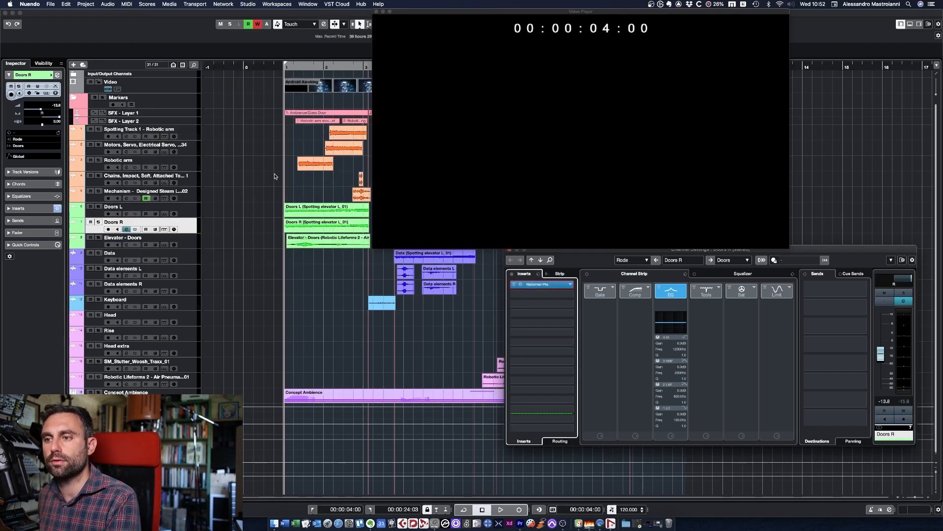
{"action": "key", "text": "space"}
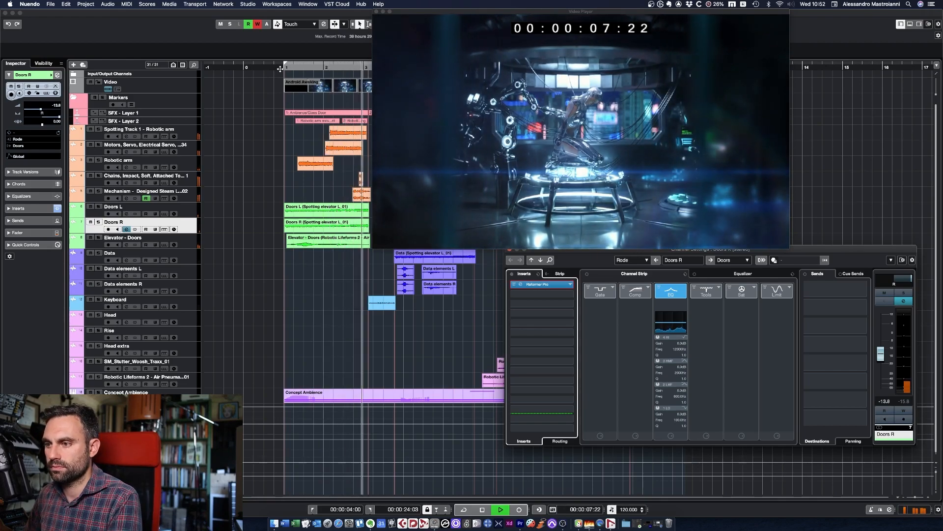
{"action": "key", "text": "space"}
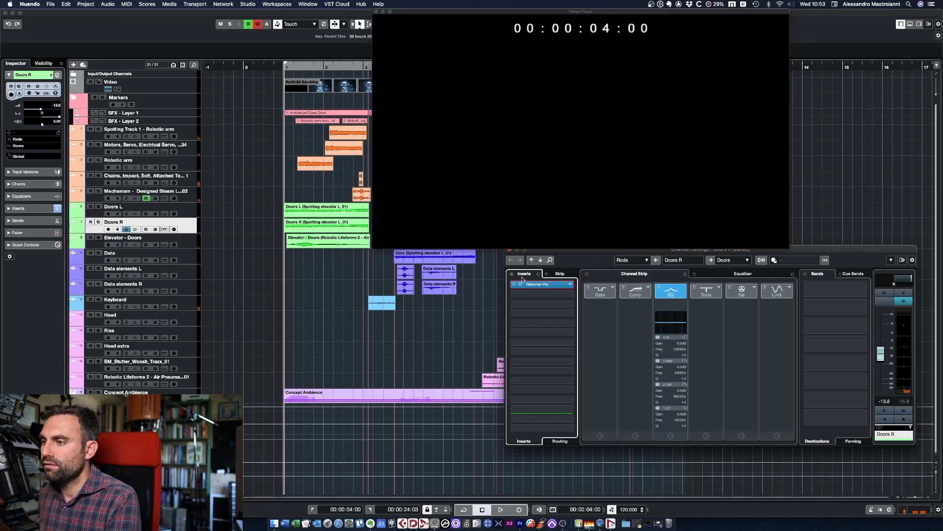
Reopen Reformer Pro on the Doors R channel and audition the sound files inside the Elevators library.
{"action": "left_click", "coordinate": [522, 287]}
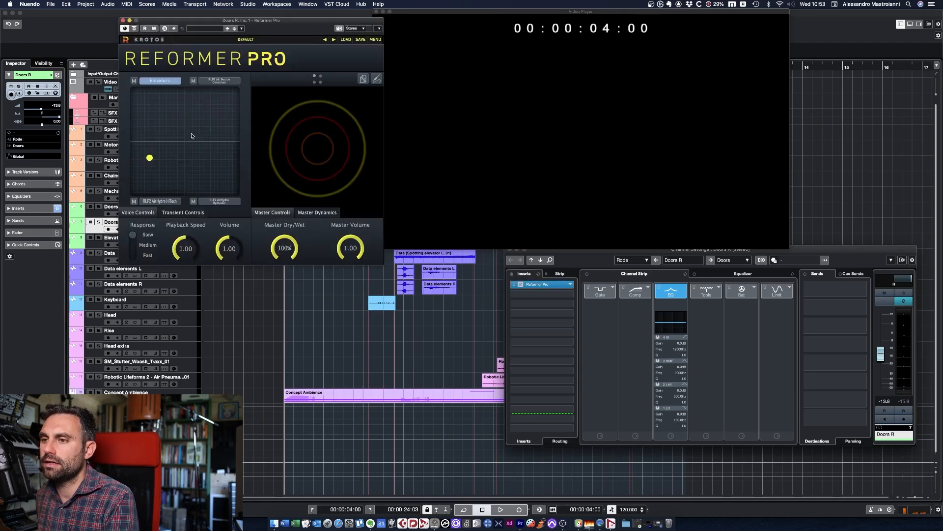
{"action": "left_click", "coordinate": [155, 81]}
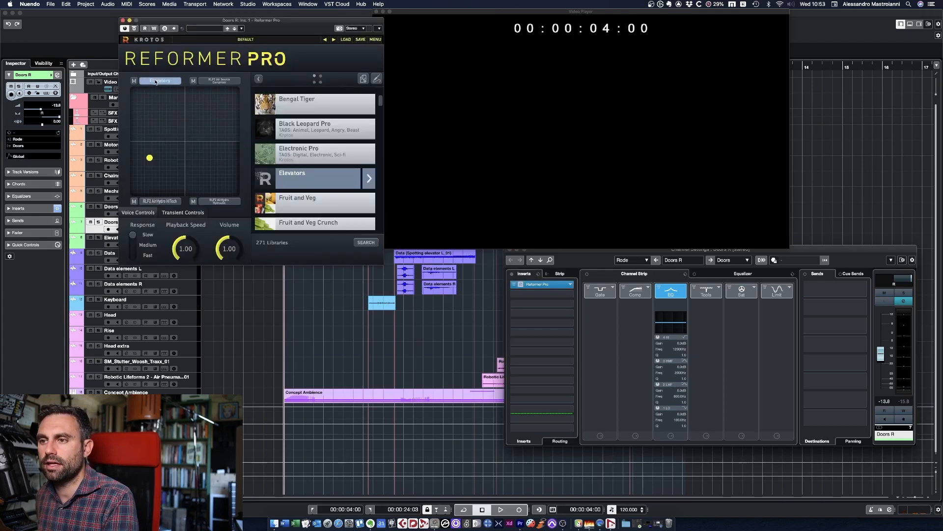
{"action": "left_click", "coordinate": [367, 186]}
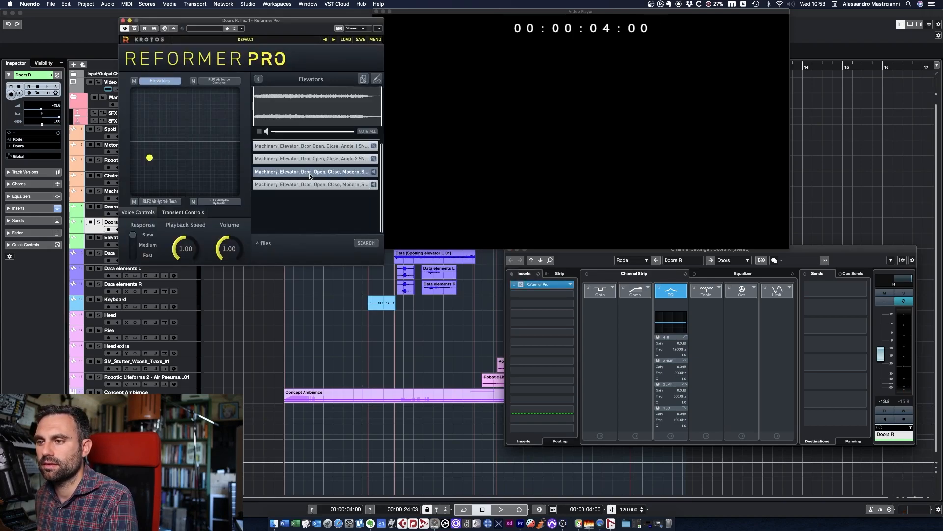
{"action": "left_click", "coordinate": [309, 188]}
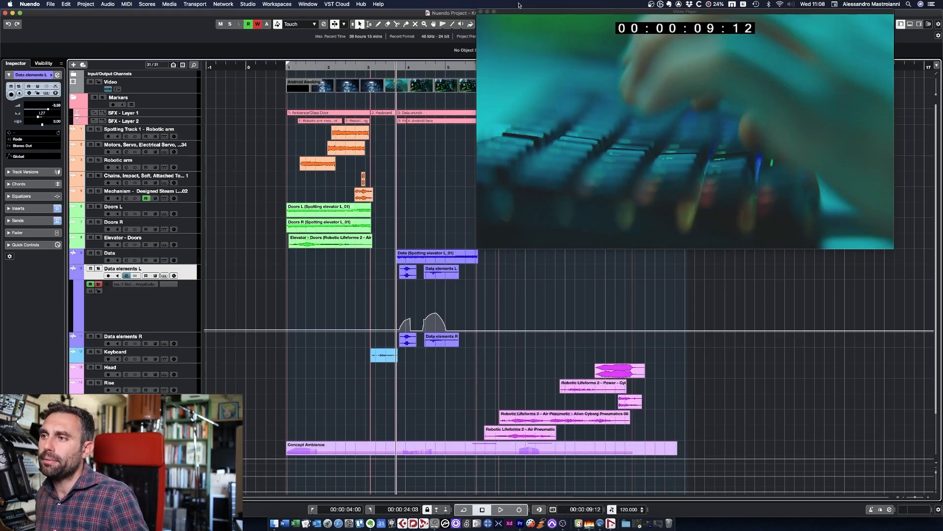
Close the video player window and collapse the automation lane of the Data elements L track.
{"action": "left_click", "coordinate": [483, 13]}
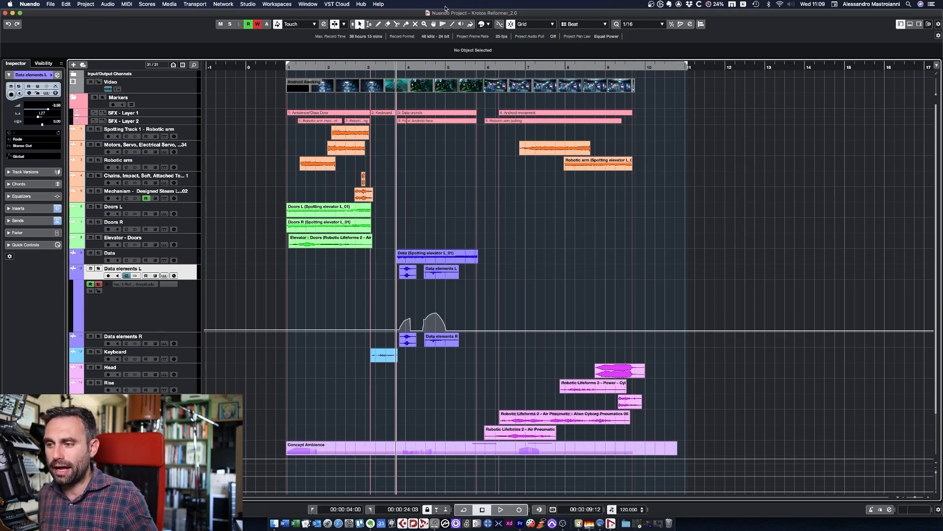
{"action": "left_click", "coordinate": [73, 277]}
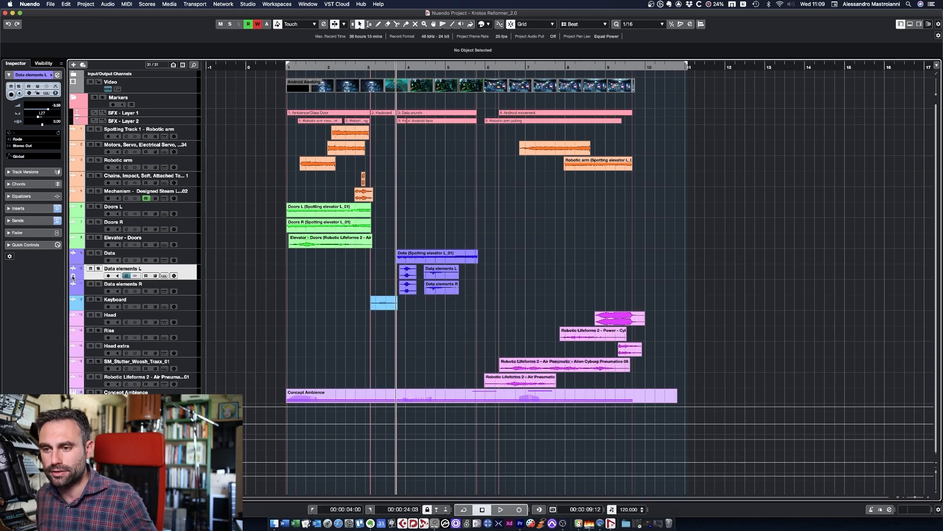
Select the Keyboard track and play its section of the scene from 00:00:08:12.
{"action": "left_click", "coordinate": [194, 308]}
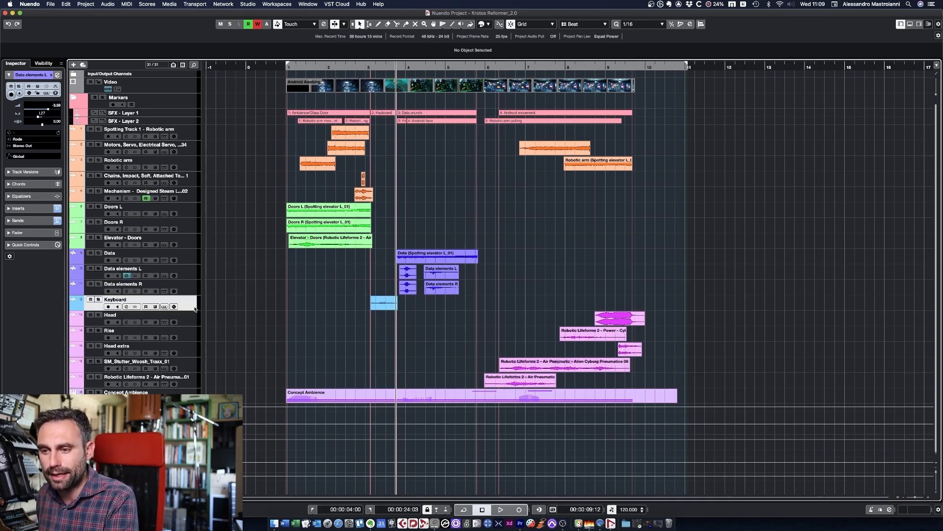
{"action": "left_click", "coordinate": [375, 66]}
{"action": "key", "text": "space"}
{"action": "key", "text": "space"}
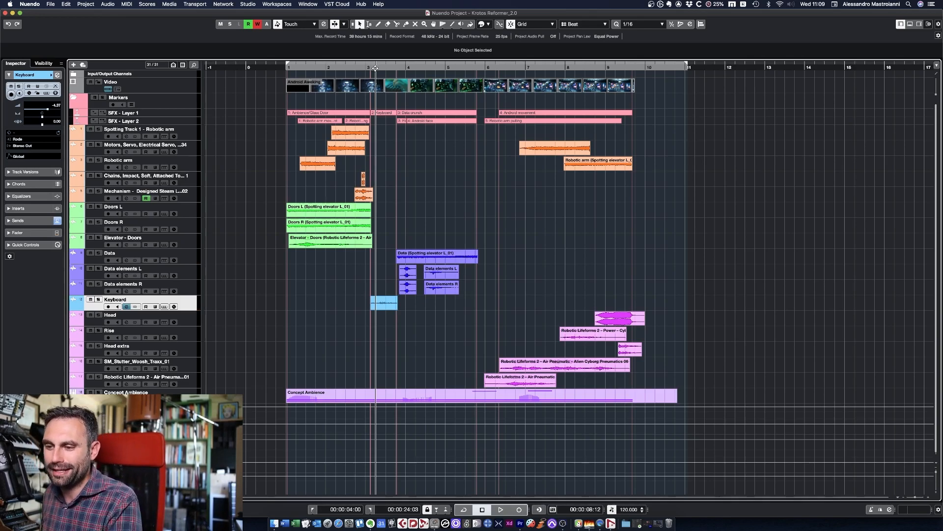
Return the playhead to 00:00:04:00, show the video player and play the scene with all tracks.
{"action": "left_click", "coordinate": [282, 65]}
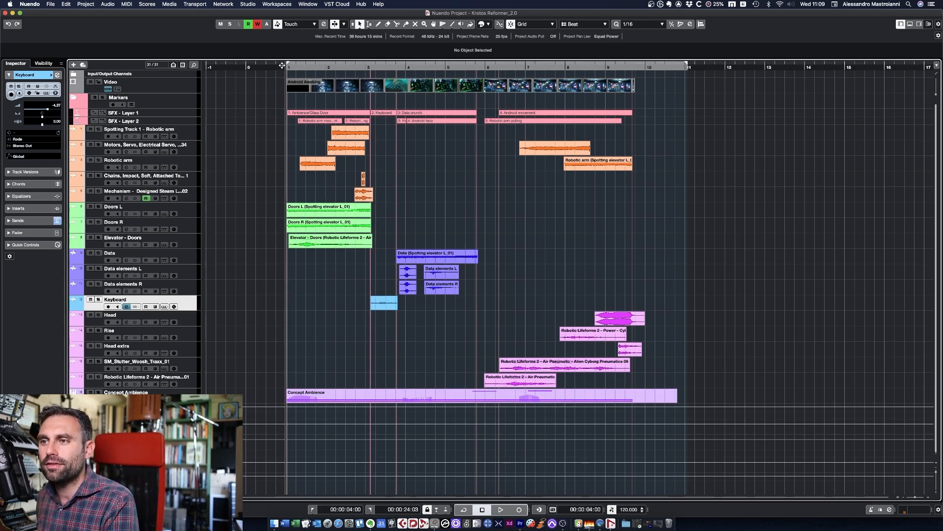
{"action": "key", "text": "F8"}
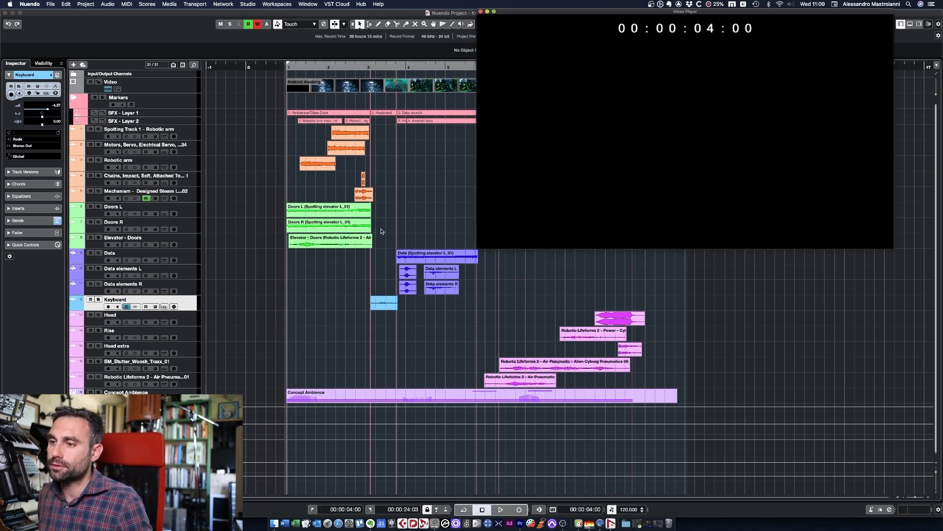
{"action": "key", "text": "space"}
{"action": "key", "text": "space"}
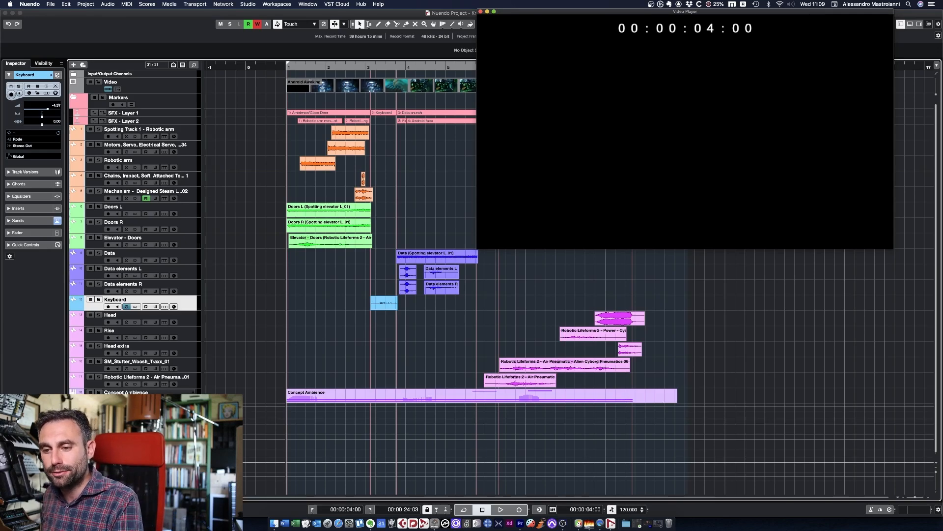
Open the Concept 2 instrument window of the Concept Ambience track.
{"action": "left_click", "coordinate": [126, 398]}
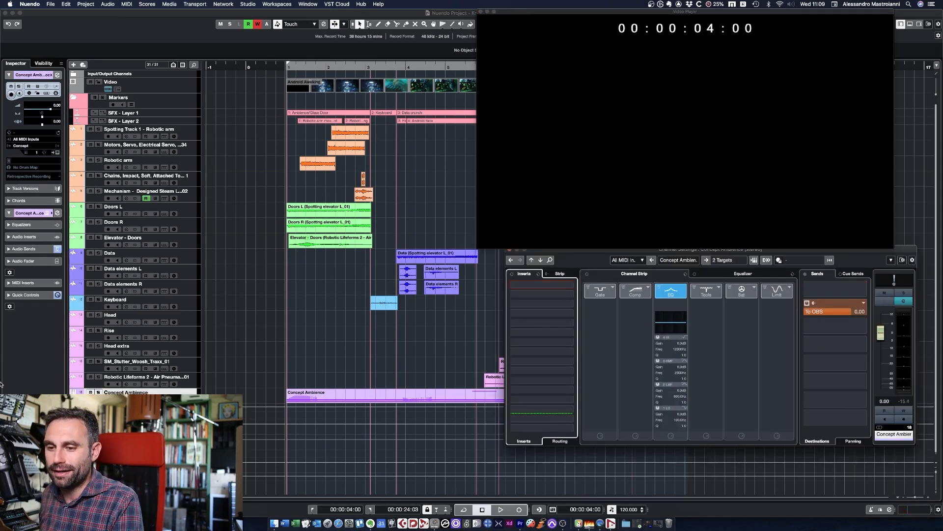
{"action": "left_click", "coordinate": [126, 399]}
{"action": "left_click", "coordinate": [136, 399]}
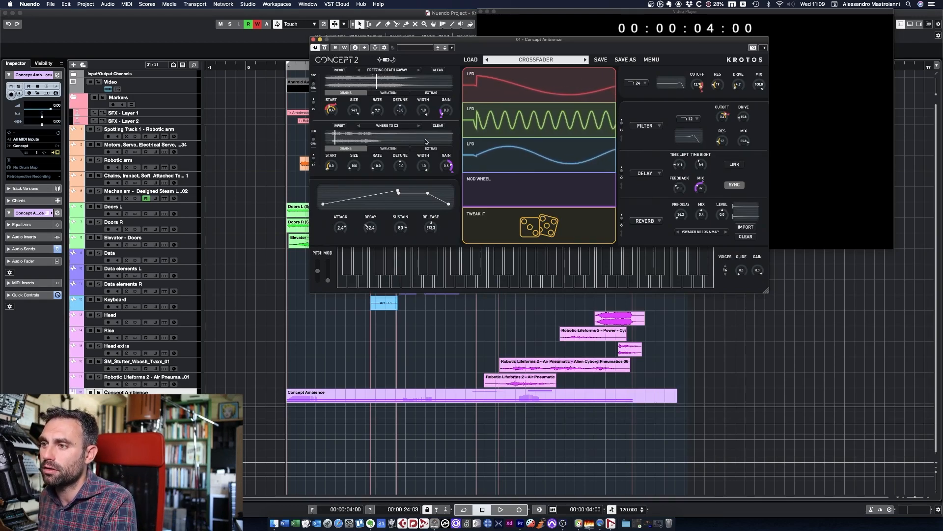
Solo the Concept Ambience track and play it from 00:00:04:00, moving the Concept 2 window clear of most of the video.
{"action": "key", "text": "s"}
{"action": "key", "text": "space"}
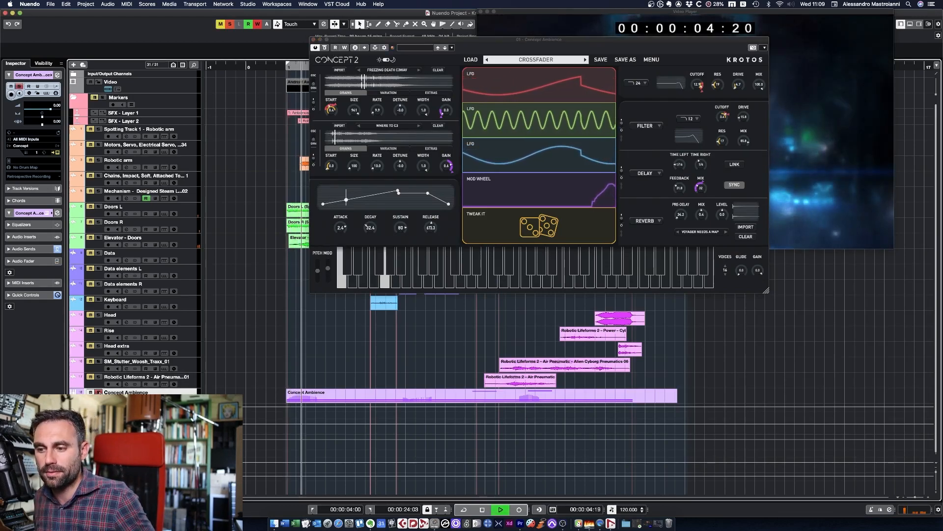
{"action": "left_click_drag", "start_coordinate": [473, 39], "coordinate": [224, 2]}
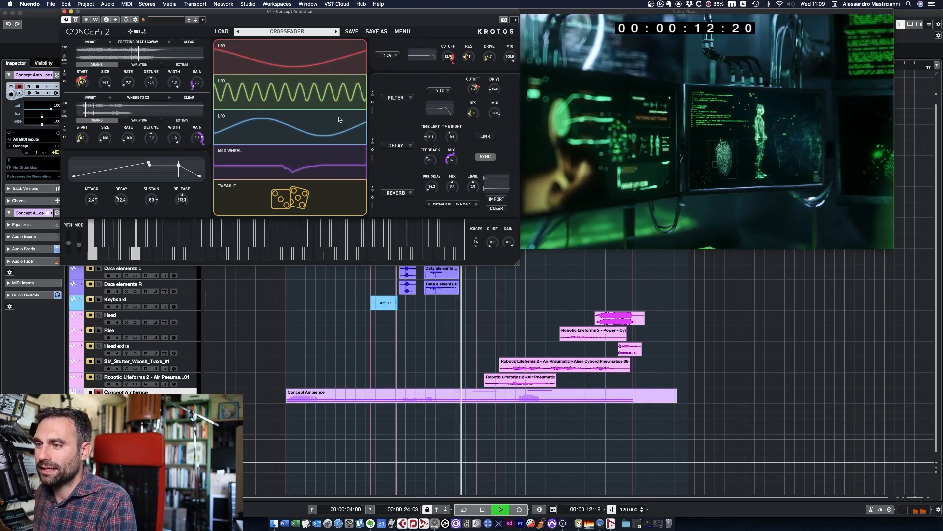
{"action": "key", "text": "space"}
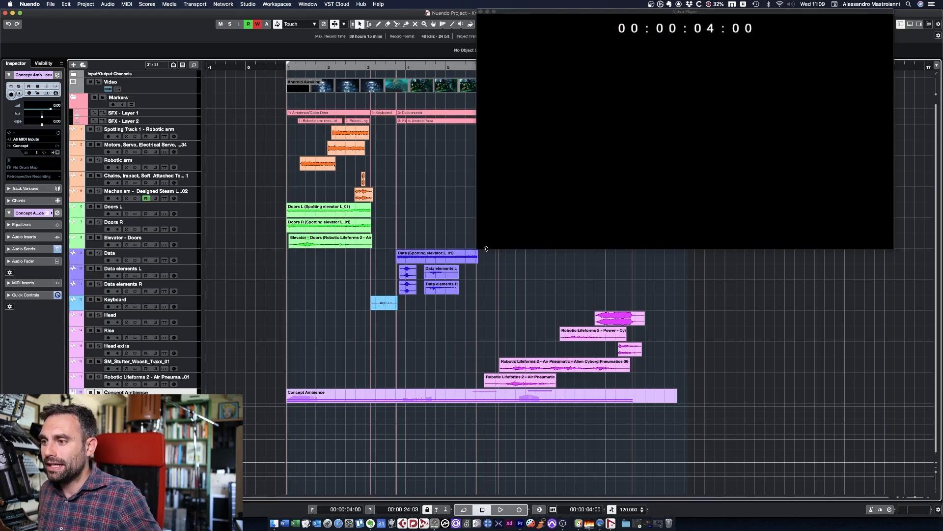
{"action": "left_click", "coordinate": [486, 249]}
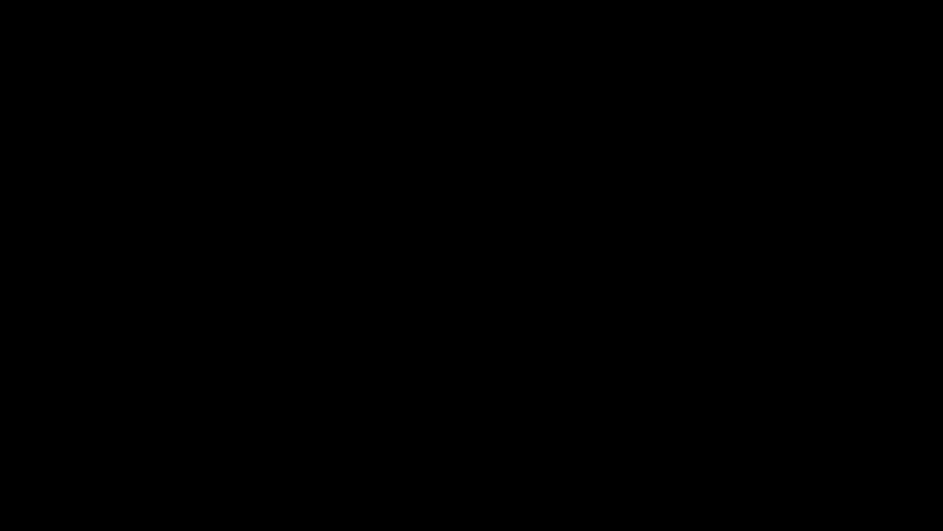